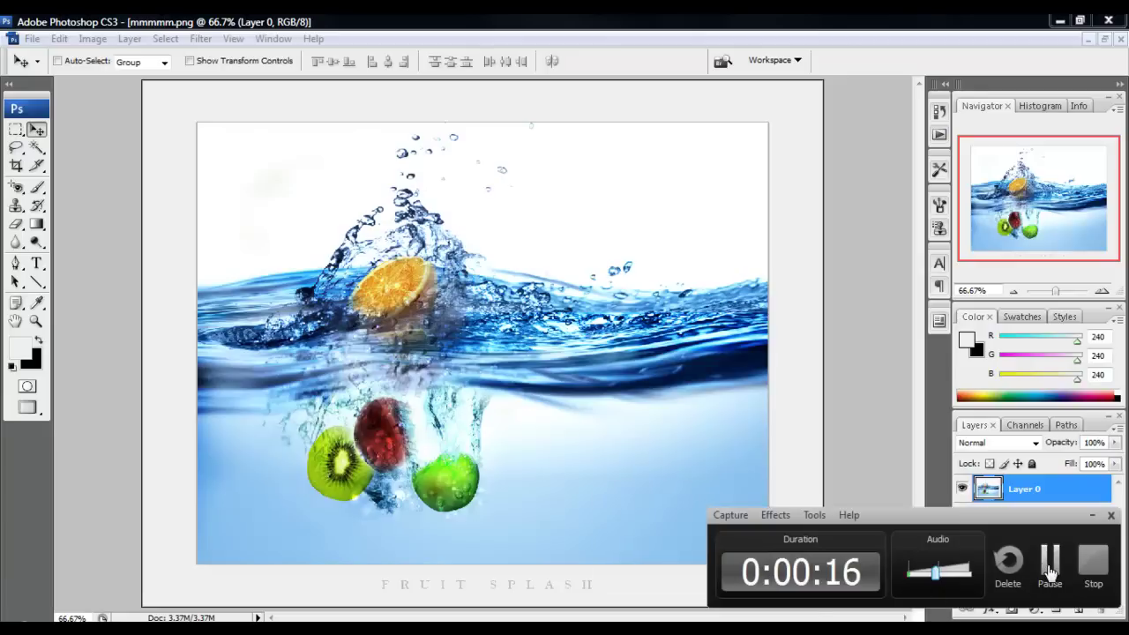
click(1050, 572)
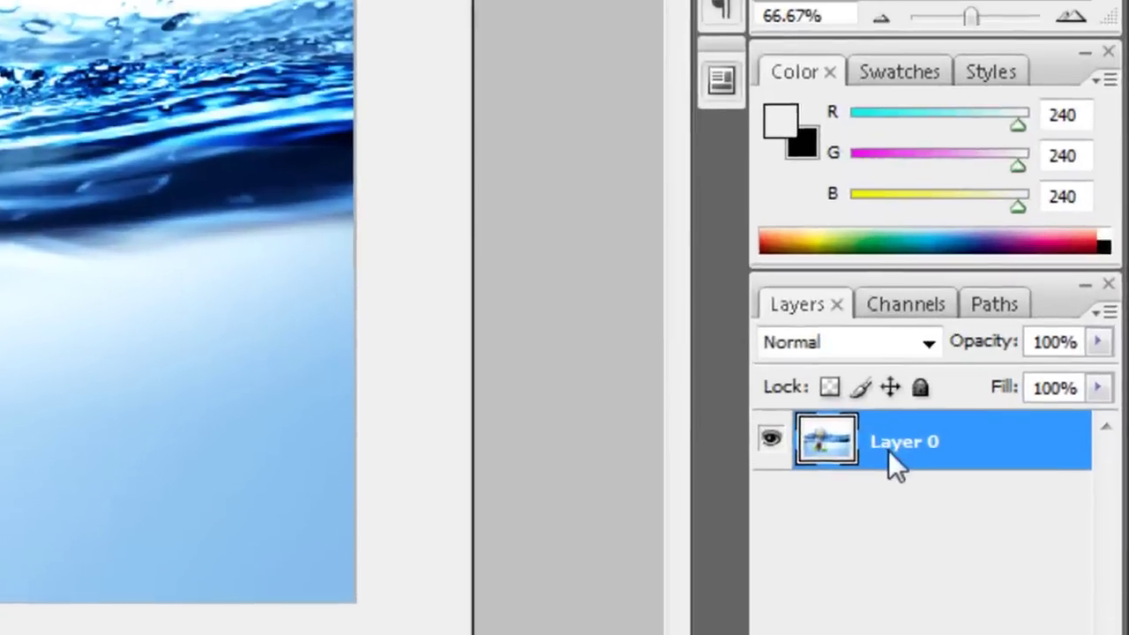
- Duplicate Layer 0, keeping the default name for the copy
right_click(1017, 498)
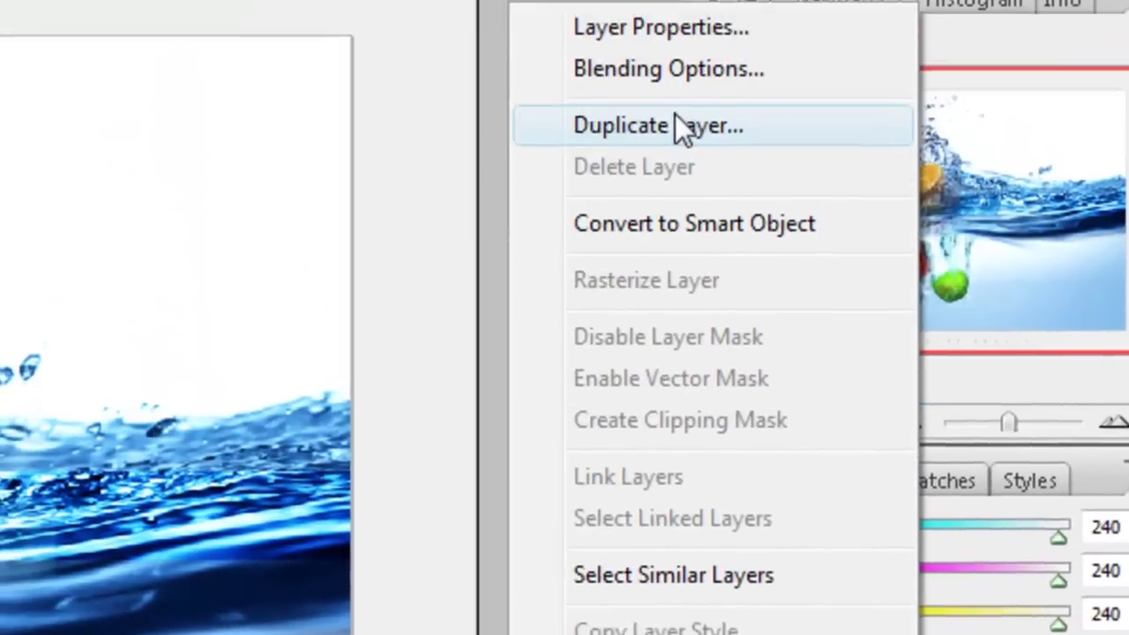
click(675, 126)
click(456, 249)
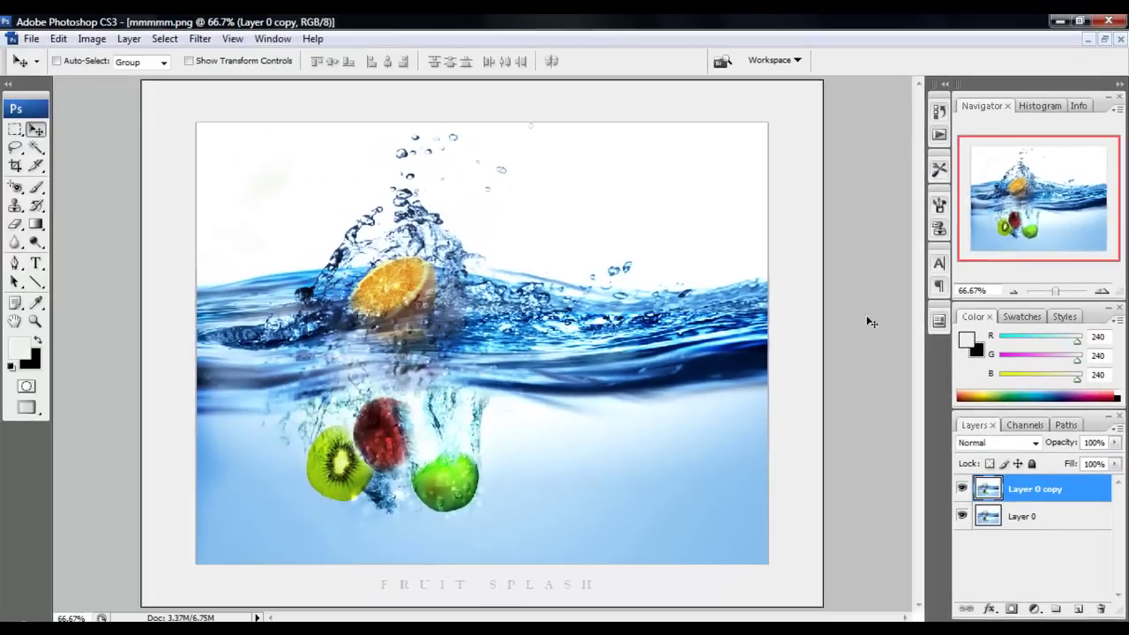
- Rename the original layer "Black and white" and its copy "Color"
double_click(1020, 517)
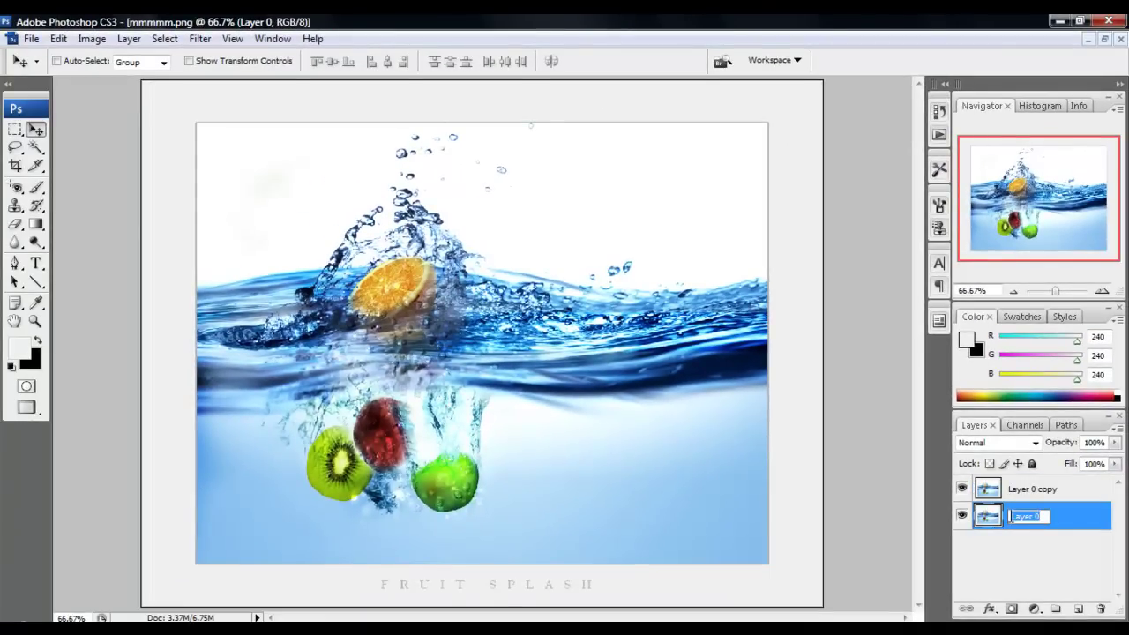
text(Black and white)
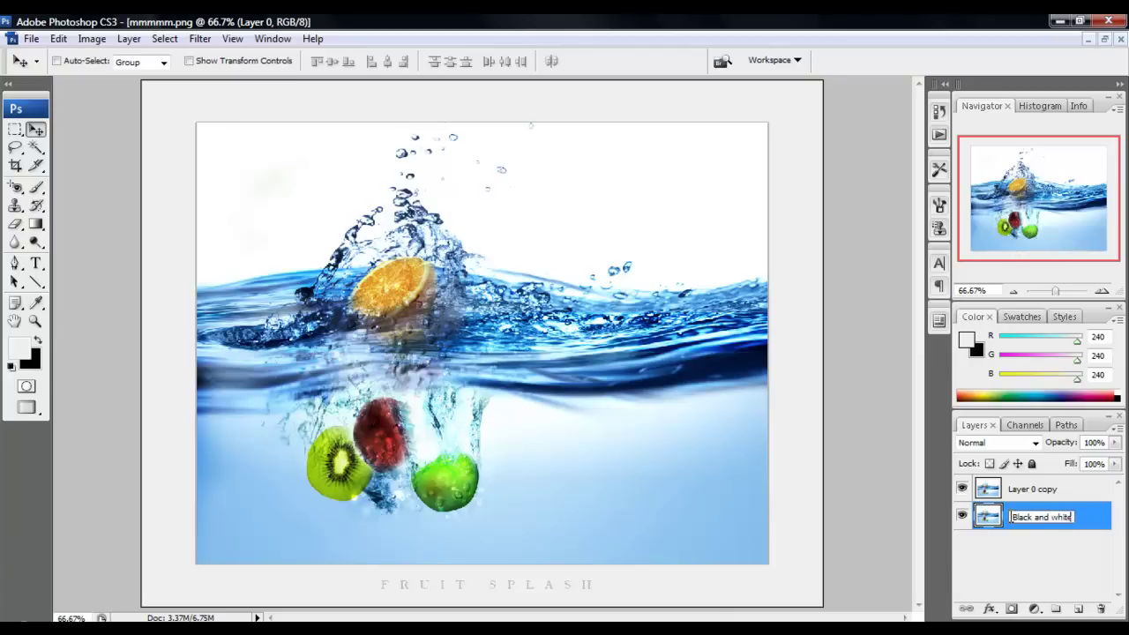
double_click(1029, 490)
key(BackSpace)
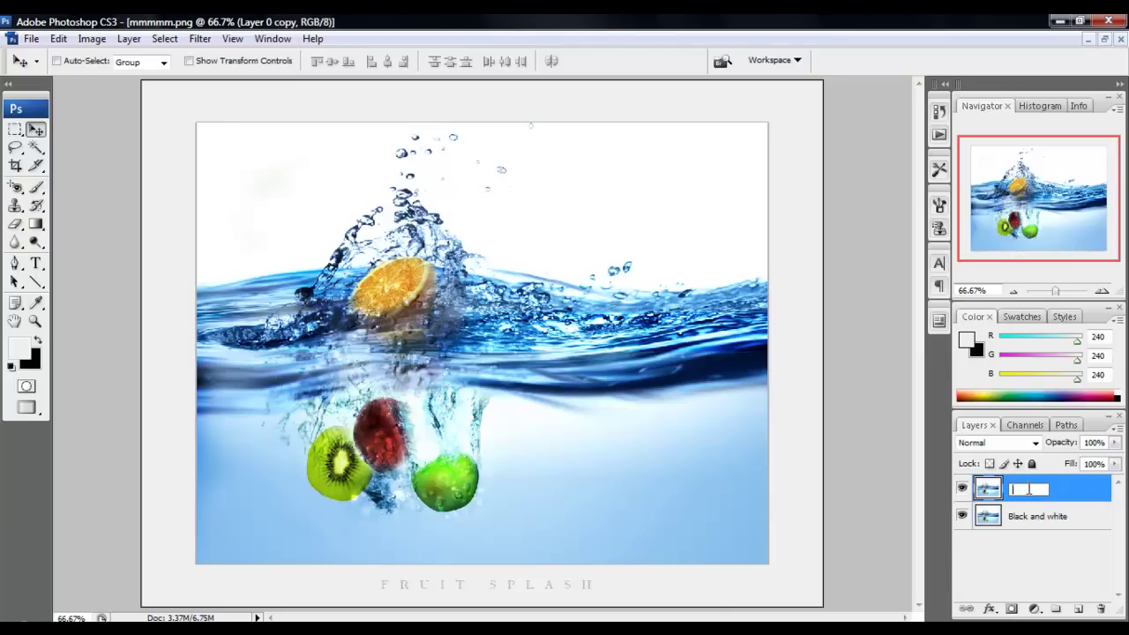
click(1038, 544)
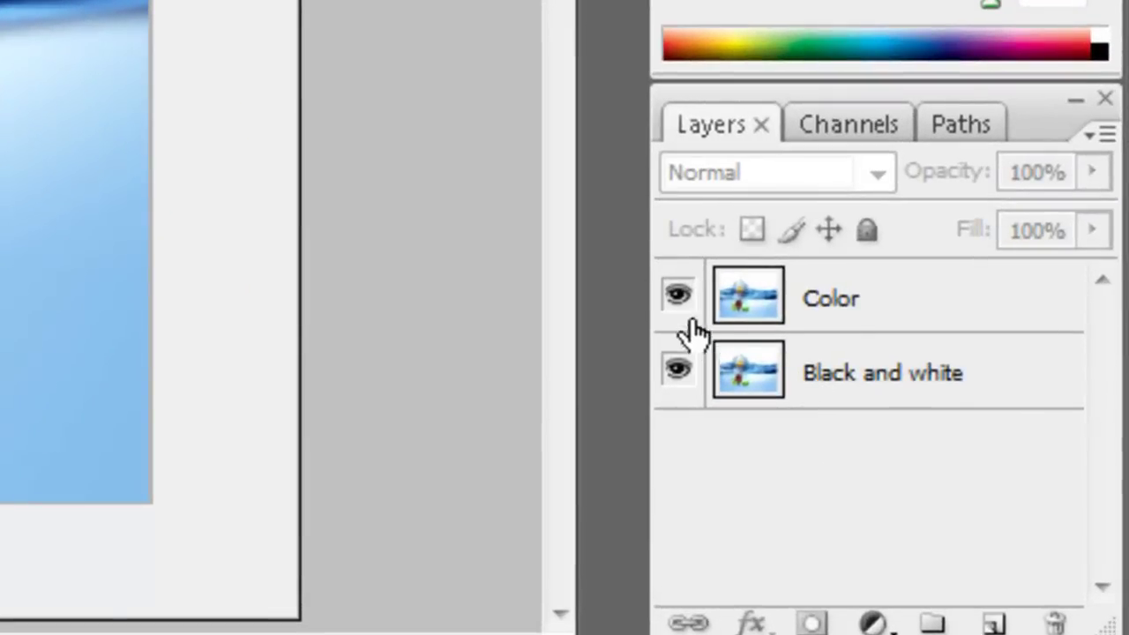
- Toggle the Color layer's visibility to compare the two layers, and leave the Color layer hidden
click(676, 300)
click(676, 300)
click(676, 300)
click(676, 300)
click(677, 302)
- Add a Black & White adjustment layer directly above the Black and white layer
click(852, 375)
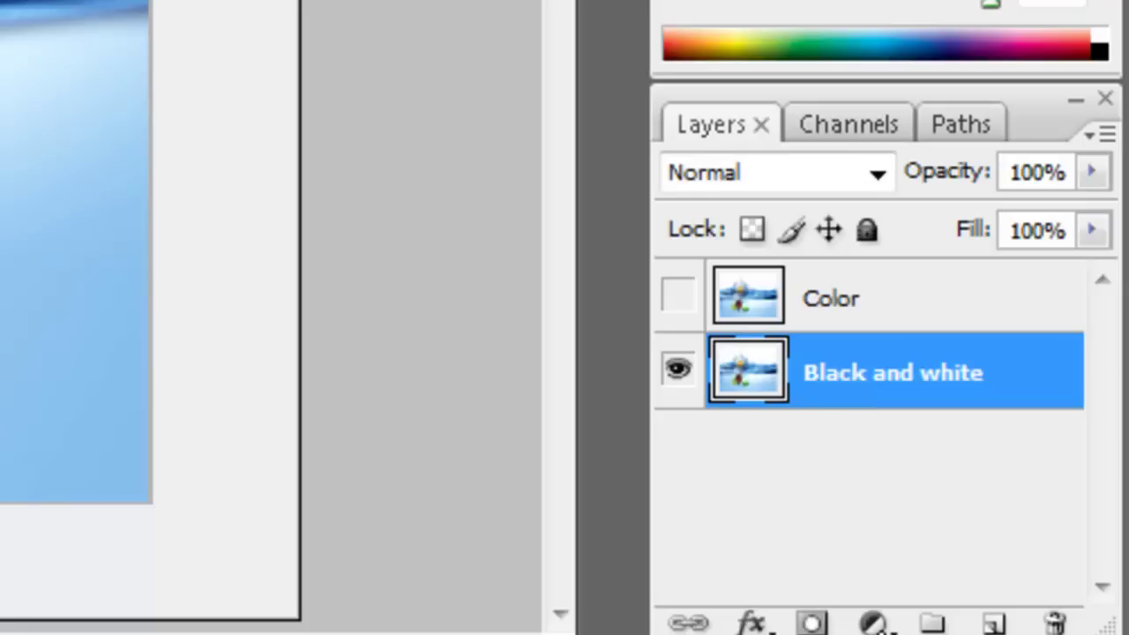
click(872, 624)
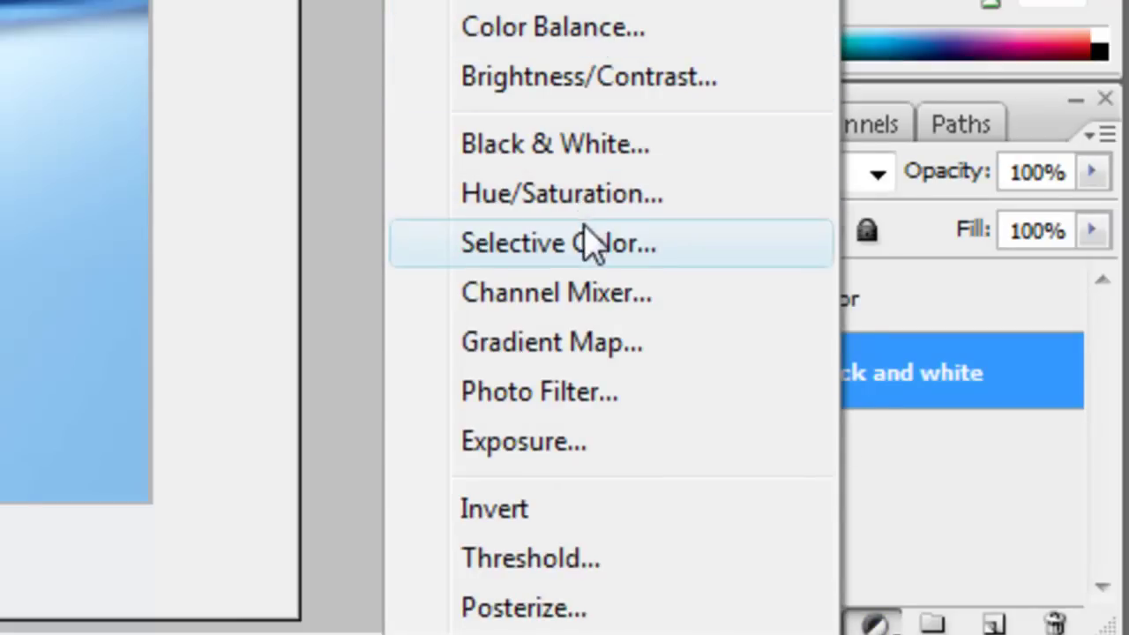
click(559, 146)
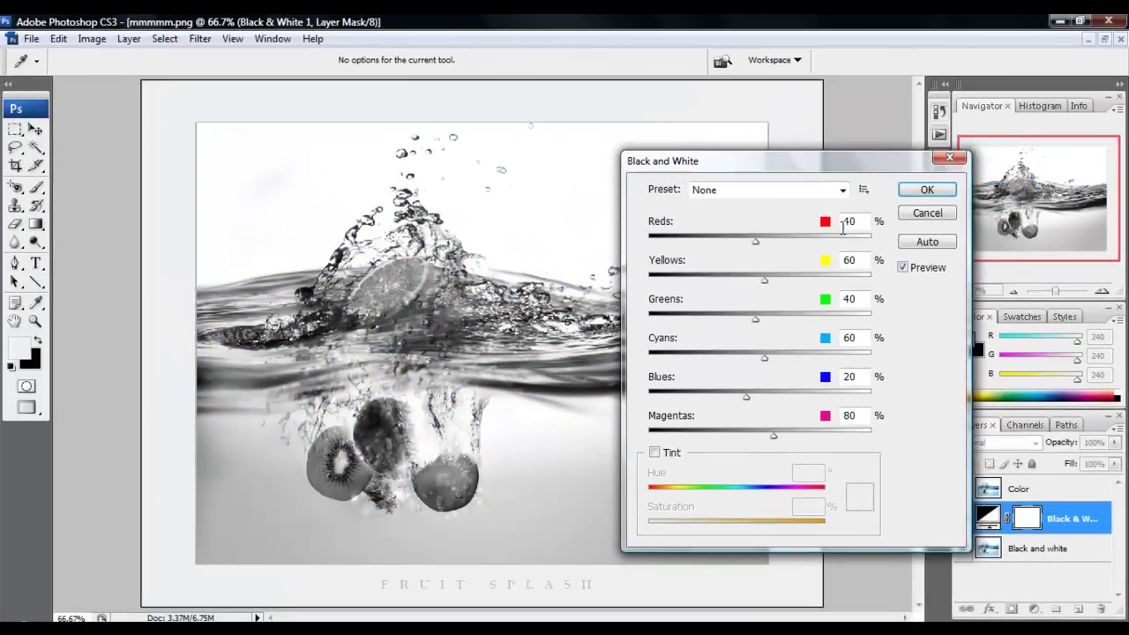
- Set the Black & White adjustment to Reds -23%, Greens -23% and Cyans -31%, and apply it
drag(810, 160, 922, 171)
drag(869, 256, 713, 239)
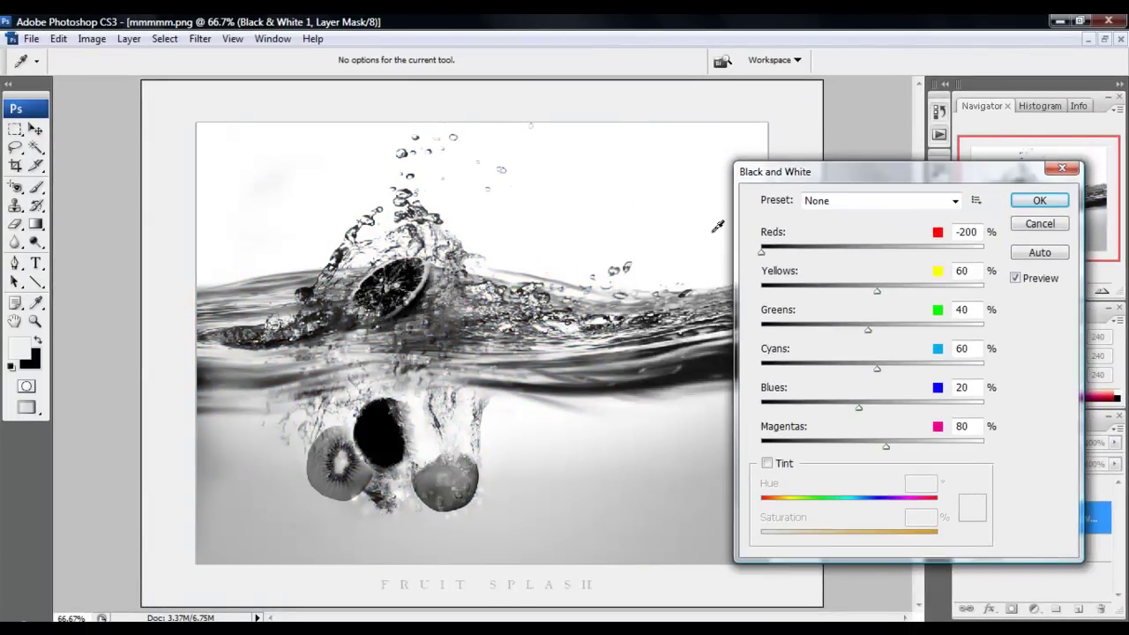
mouse_move(833, 251)
mouse_down()
mouse_move(856, 251)
mouse_move(839, 251)
mouse_up()
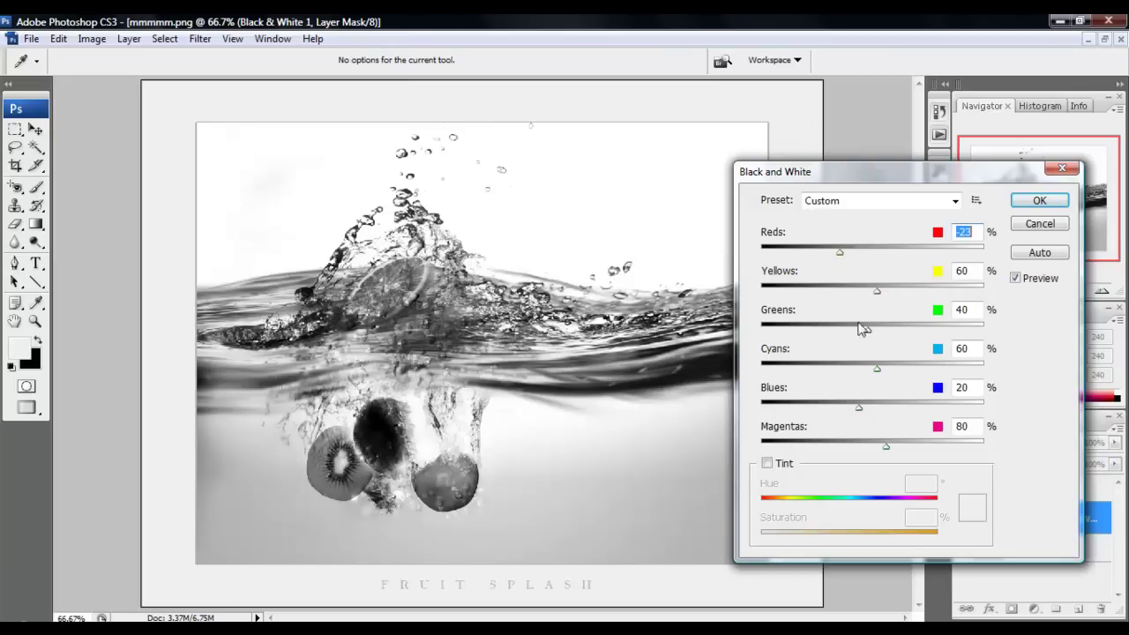
drag(877, 370, 824, 369)
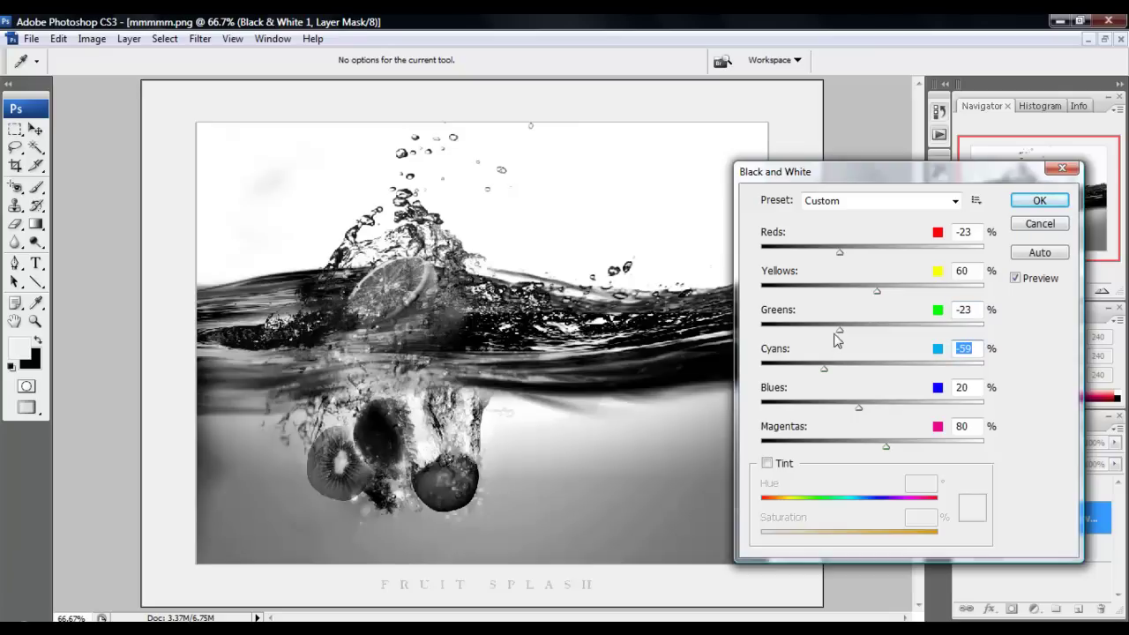
drag(827, 369, 837, 371)
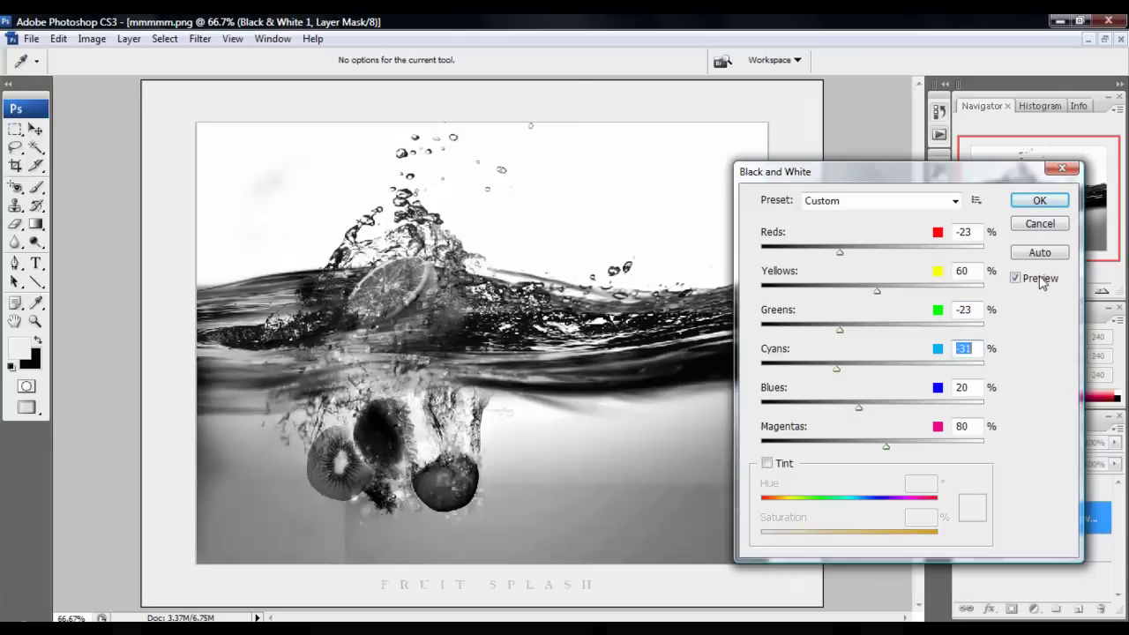
click(1040, 200)
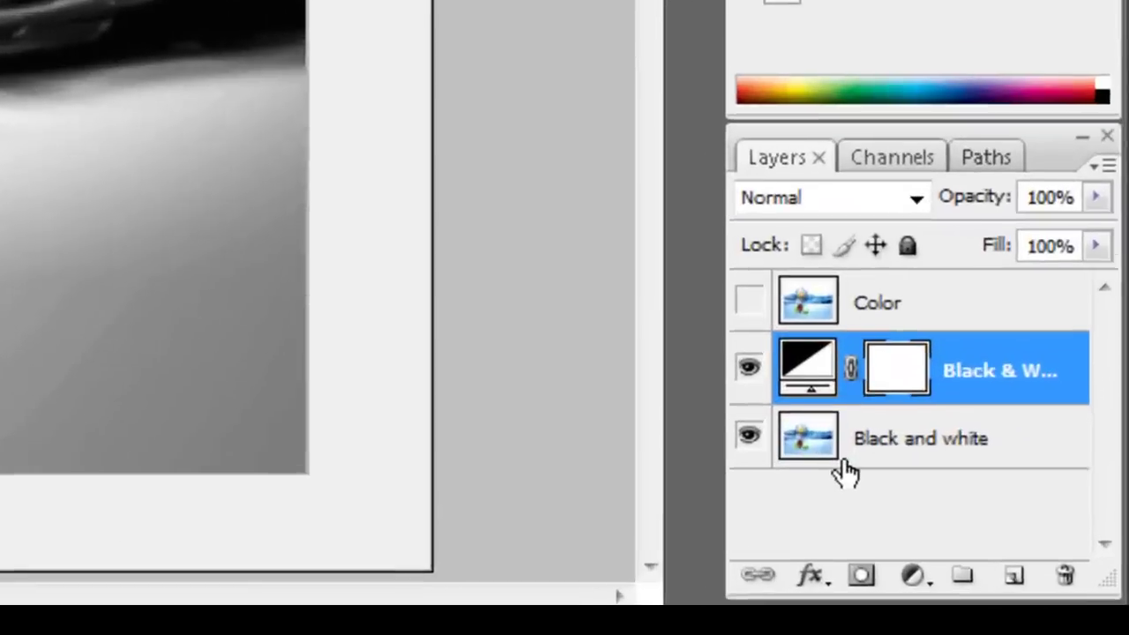
- Merge the Black & White adjustment layer with the Black and white image layer
shift+click(1001, 558)
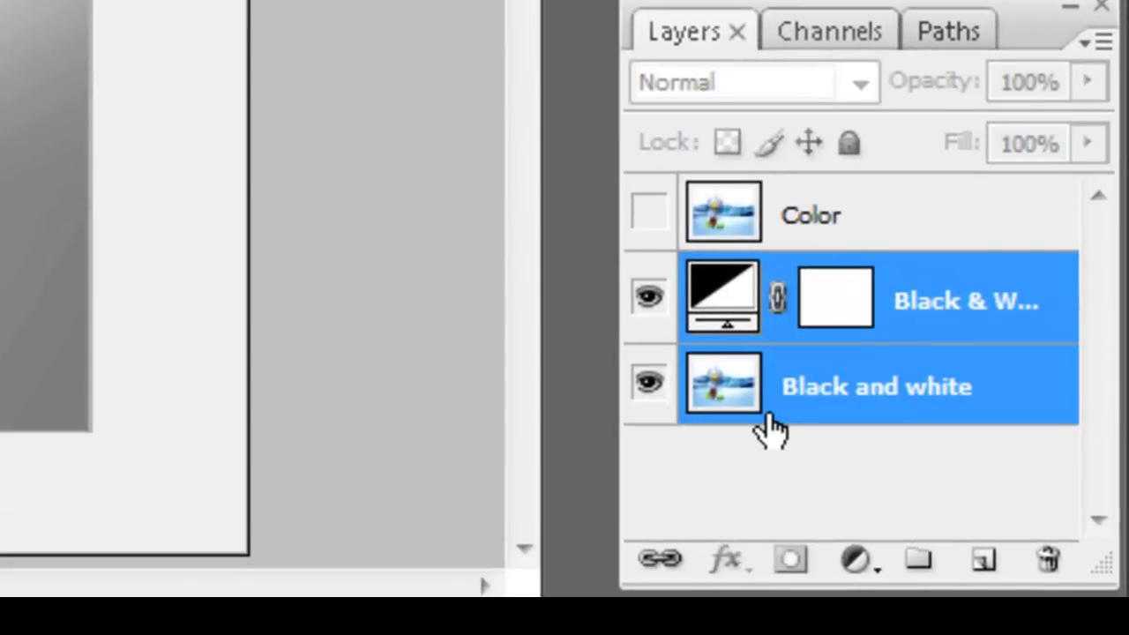
key(ctrl+e)
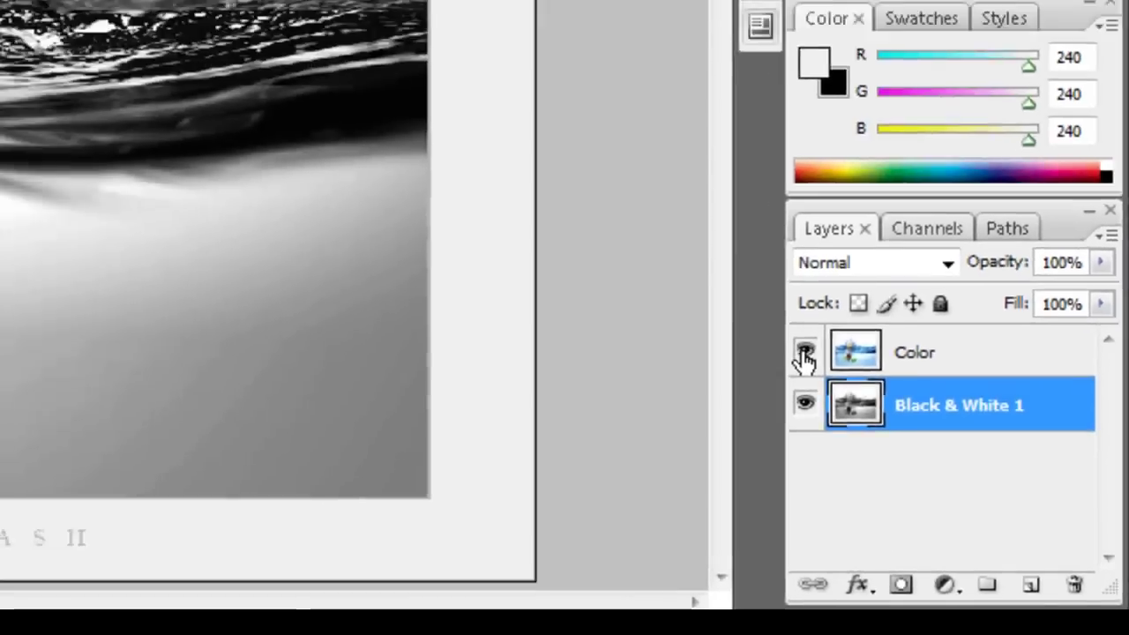
- Toggle the Color layer to compare it with the merged grayscale layer, and leave the Color layer visible
click(648, 220)
click(648, 220)
click(648, 220)
click(961, 490)
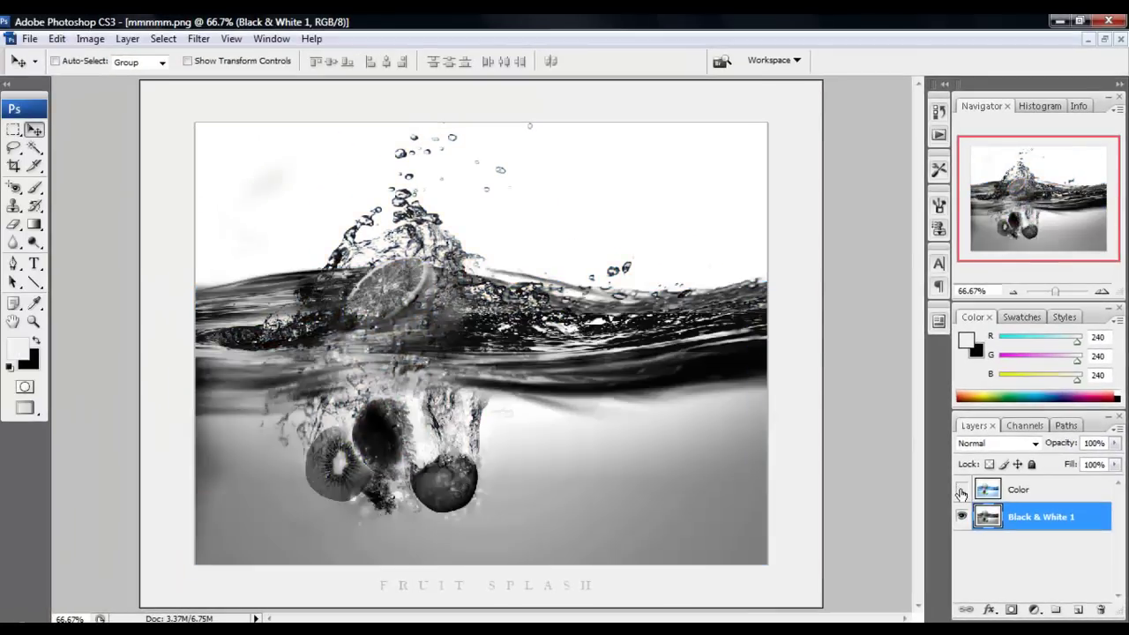
click(962, 490)
click(962, 490)
click(962, 491)
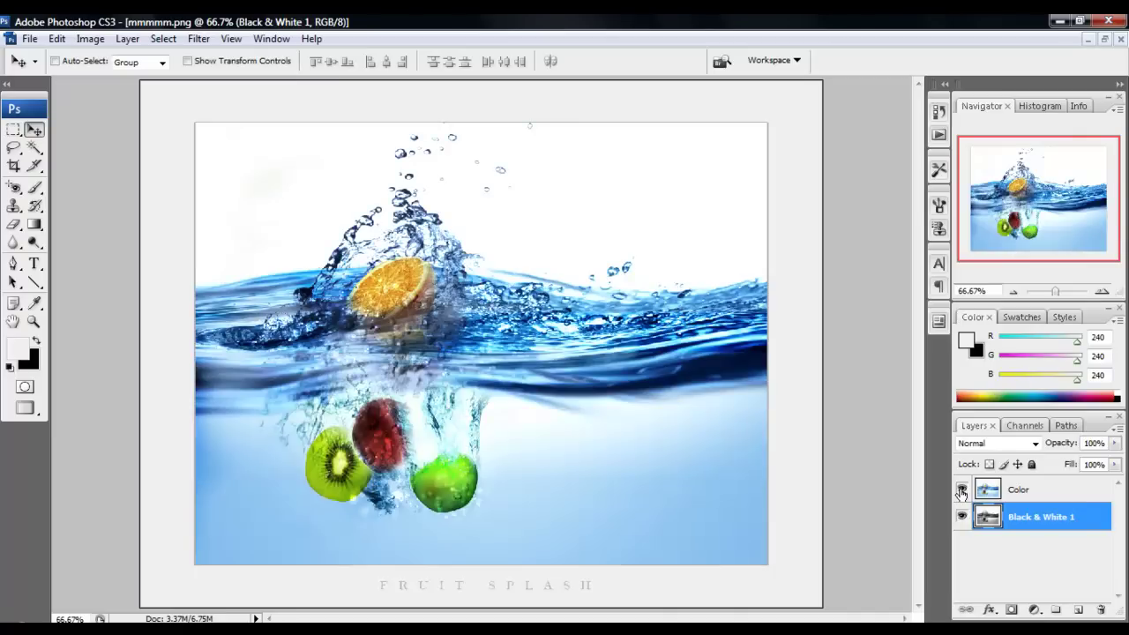
- Set up the Eraser with a soft 500 px brush at 0% hardness and try it on the grayscale layer
click(1102, 293)
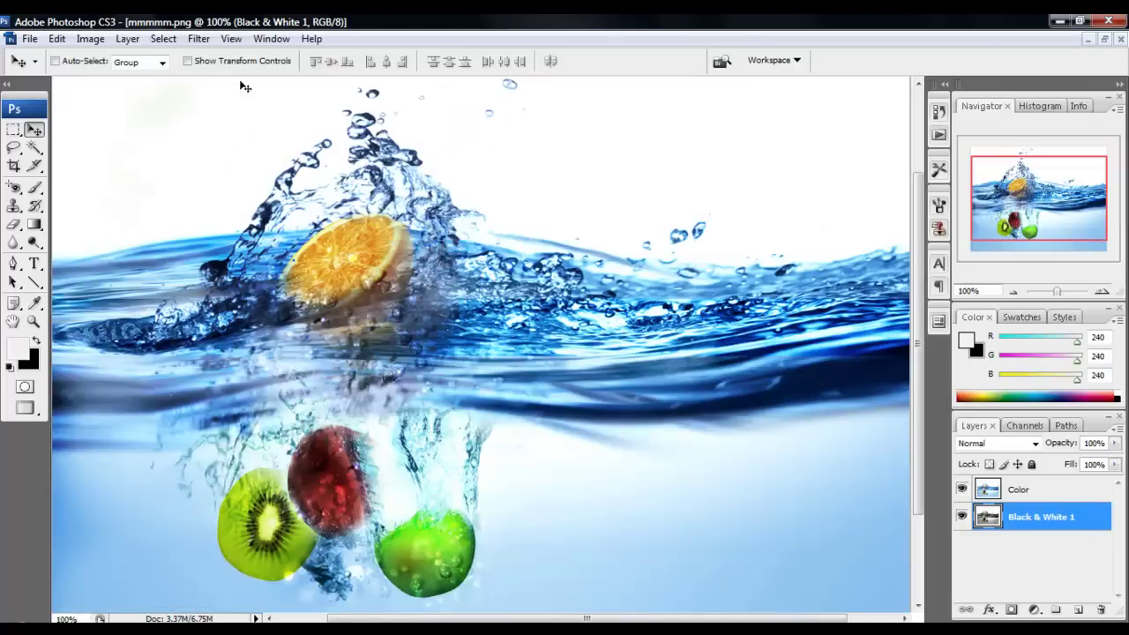
click(13, 224)
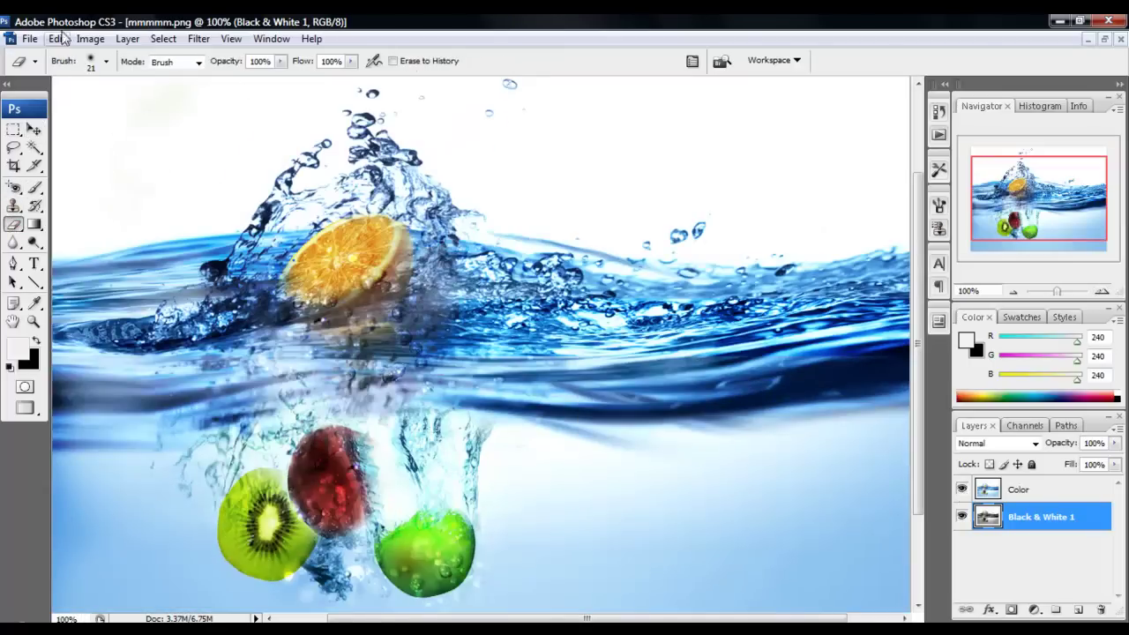
click(107, 61)
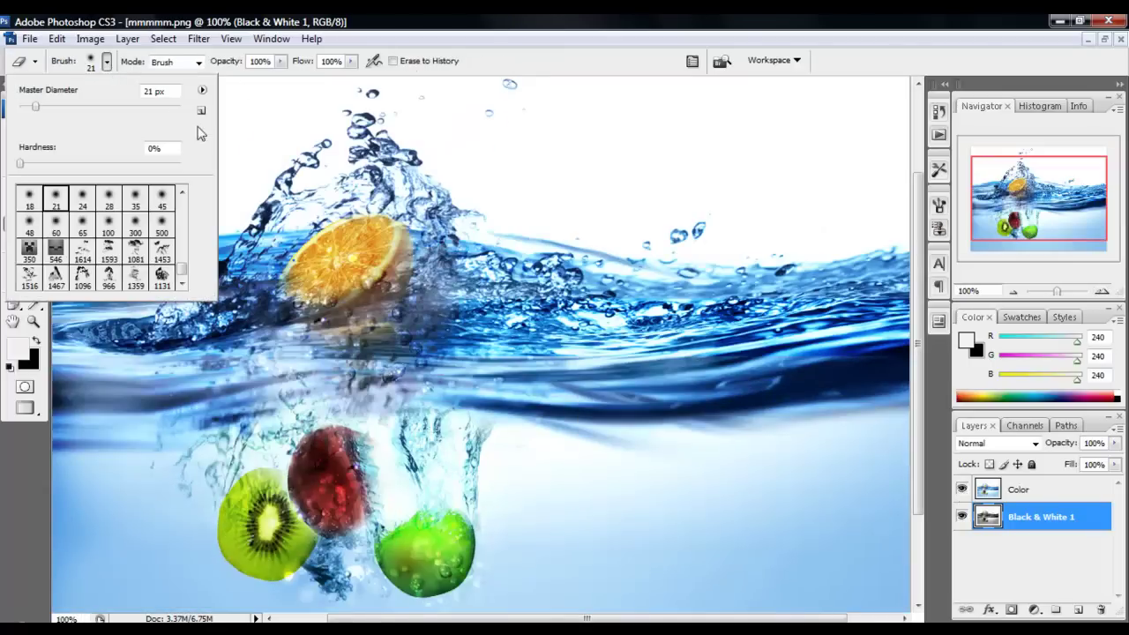
click(115, 230)
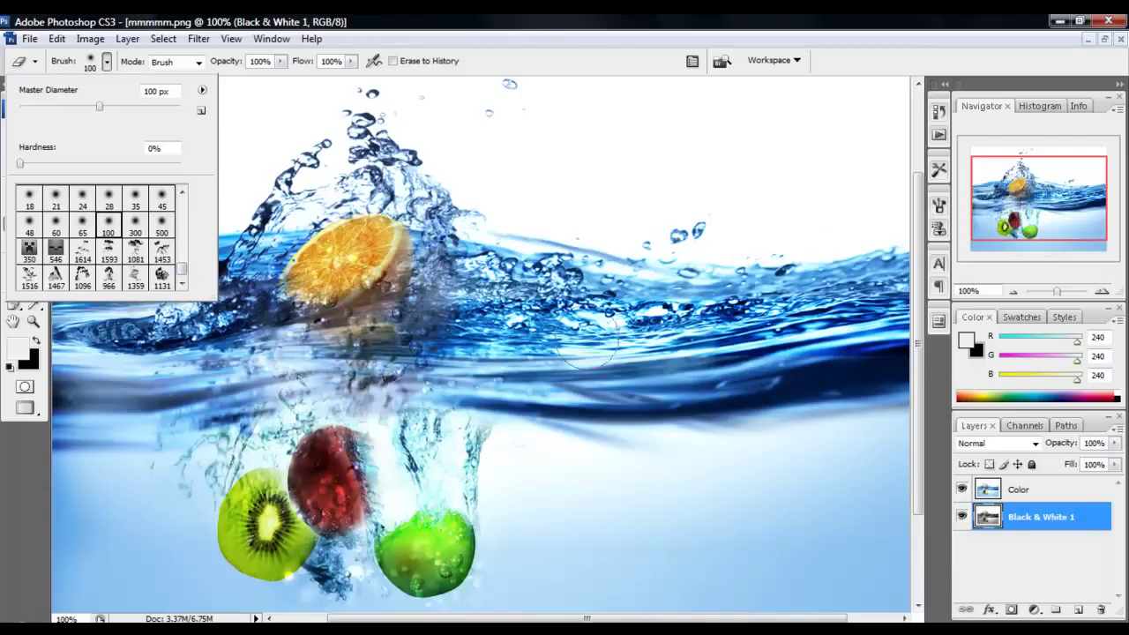
click(137, 228)
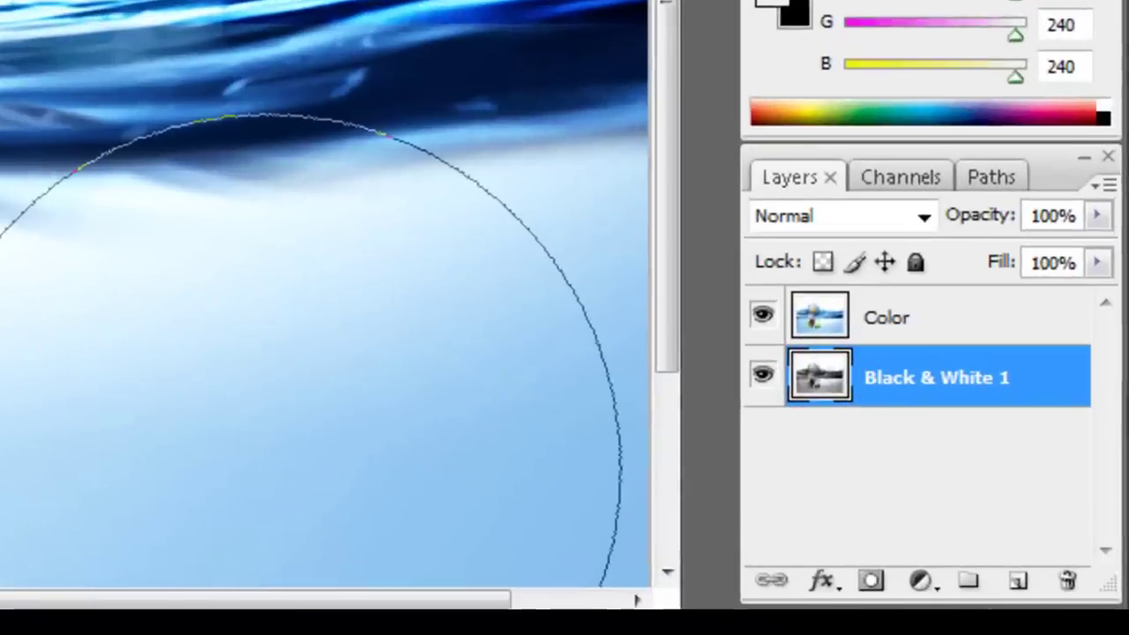
click(260, 467)
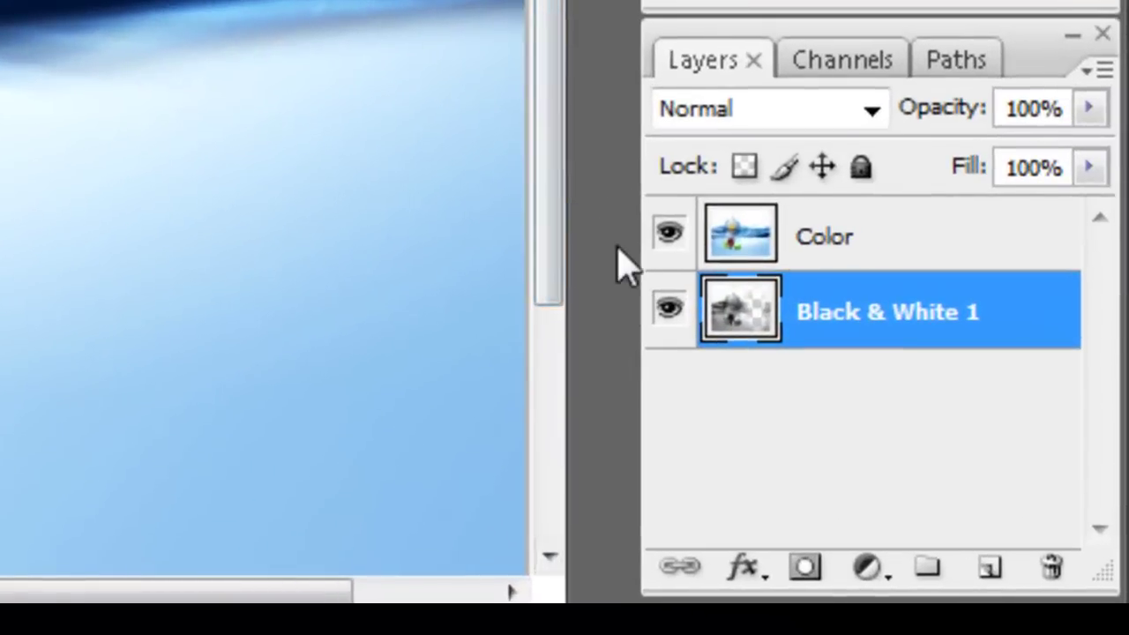
- Erase the Color layer over the sky, water surface, orange slice and outer underwater areas, keeping the three submerged fruits coloured
click(812, 251)
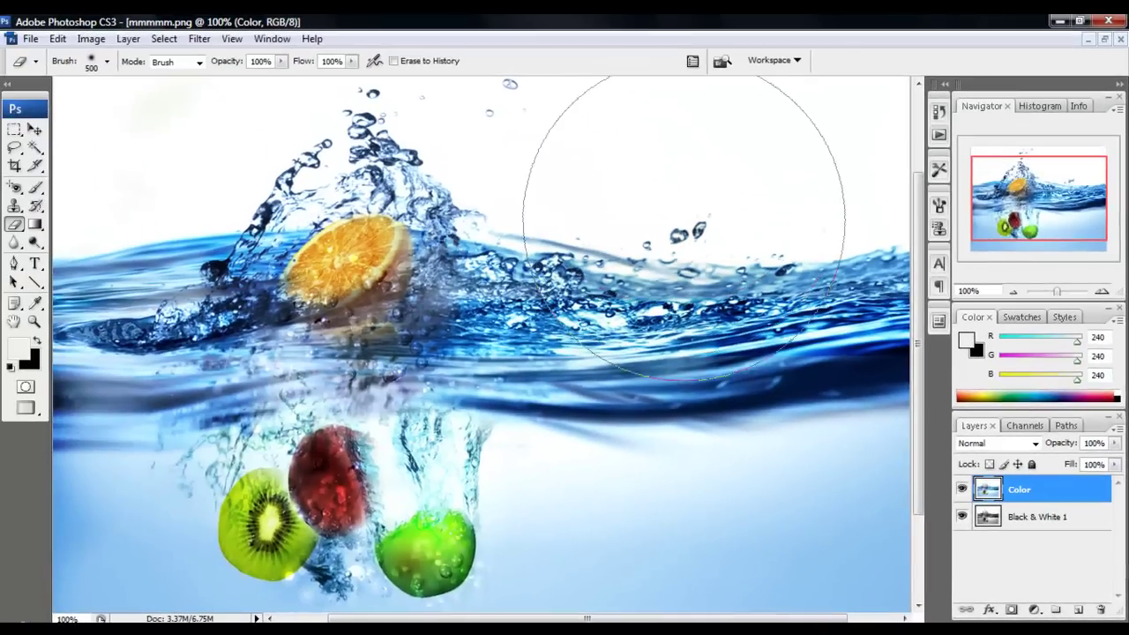
mouse_move(536, 0)
mouse_down()
mouse_move(558, 322)
mouse_move(587, 447)
mouse_up()
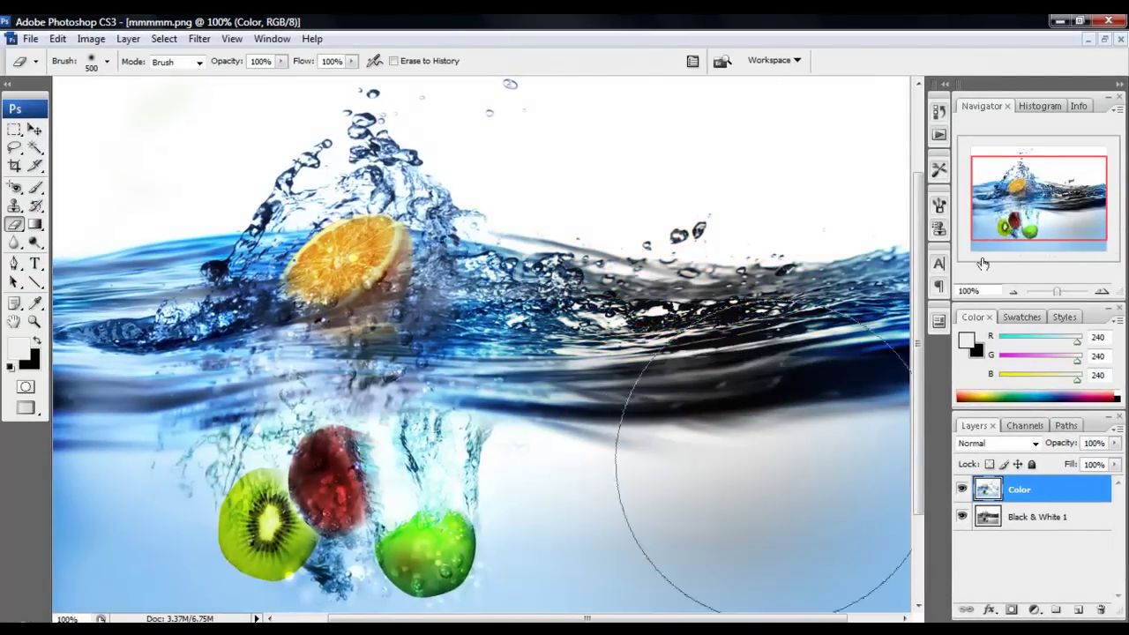
click(1015, 292)
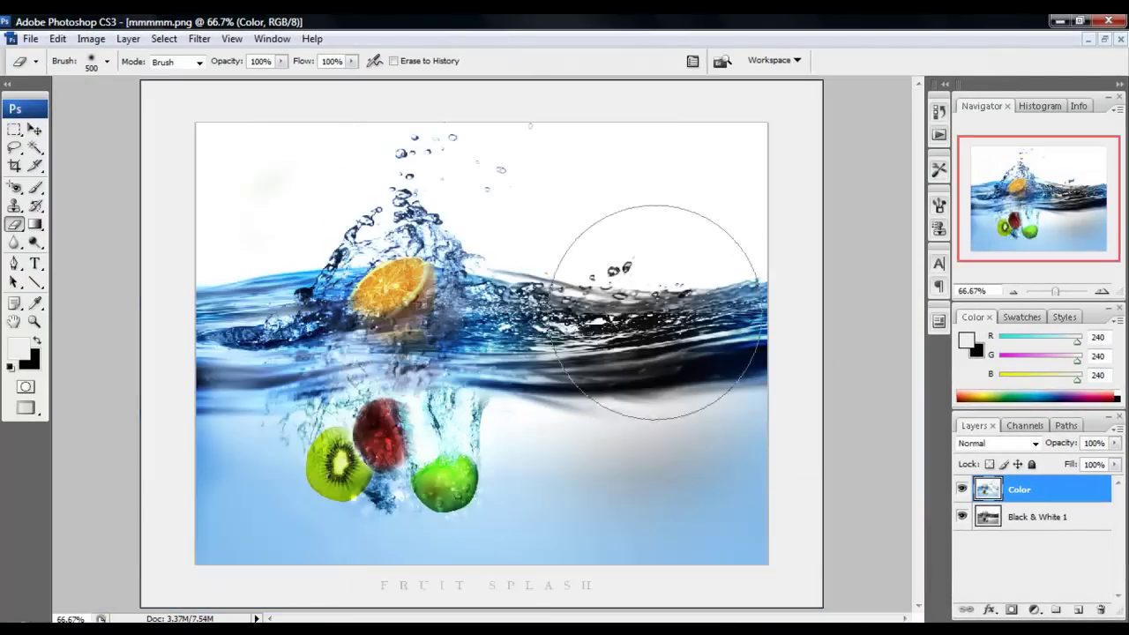
mouse_move(497, 167)
mouse_down()
mouse_move(344, 197)
mouse_move(300, 253)
mouse_move(351, 249)
mouse_move(249, 131)
mouse_move(178, 281)
mouse_move(198, 324)
mouse_up()
mouse_move(580, 429)
mouse_down()
mouse_move(670, 459)
mouse_move(706, 498)
mouse_up()
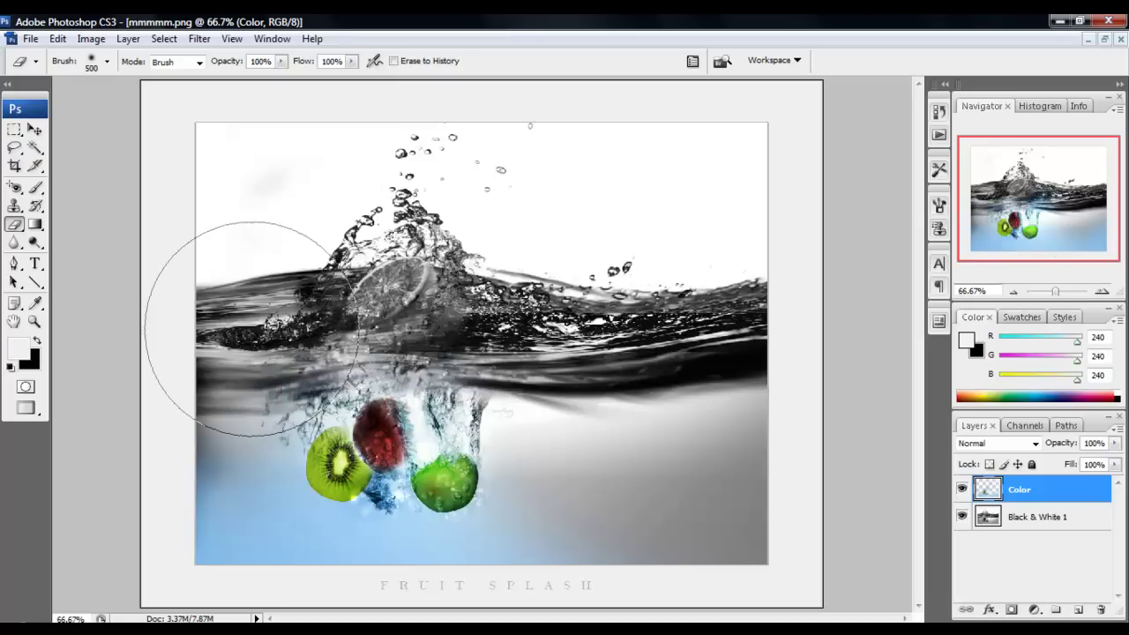
mouse_move(177, 415)
mouse_down()
mouse_move(180, 527)
mouse_move(291, 567)
mouse_up()
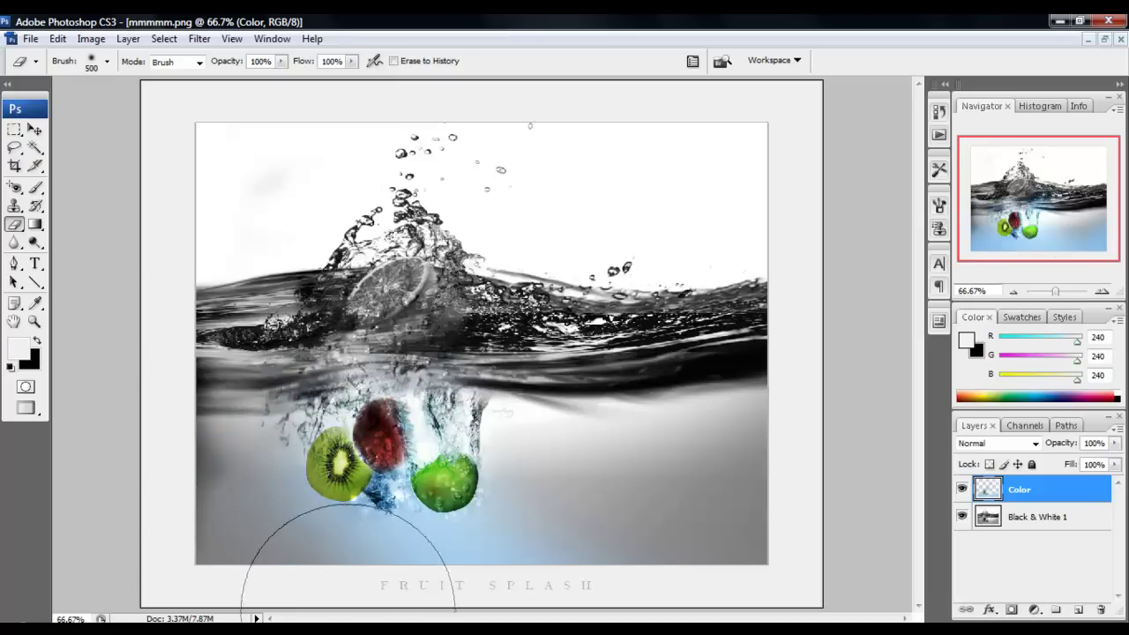
- Hide the Black & White 1 layer to isolate the remaining colour around the submerged fruits
click(1102, 291)
click(1102, 291)
drag(1014, 187, 1010, 220)
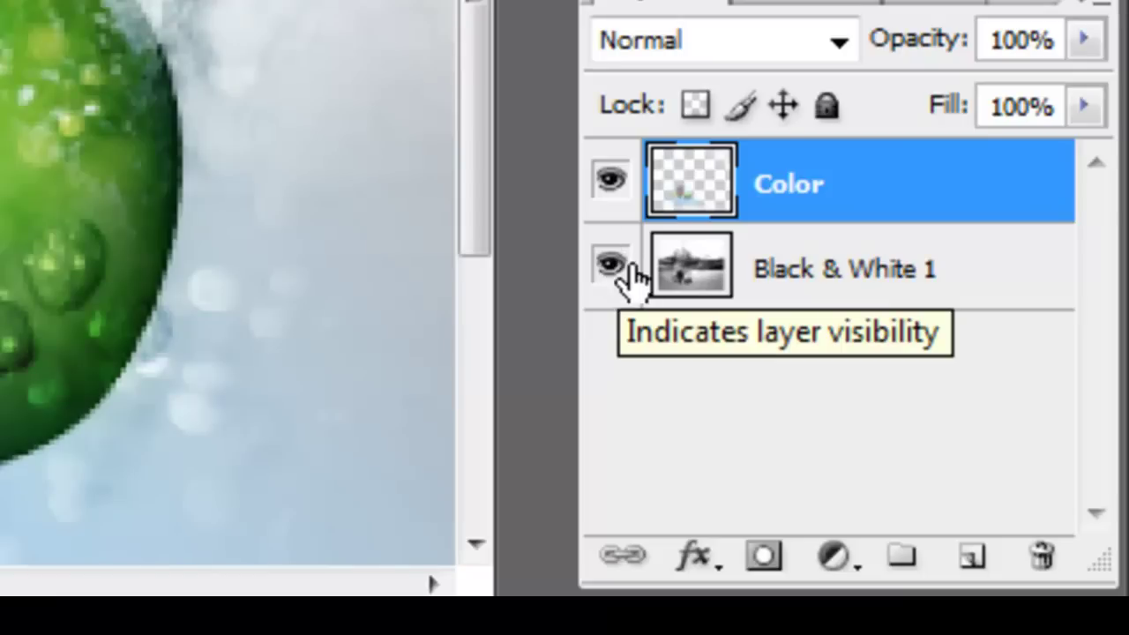
click(611, 266)
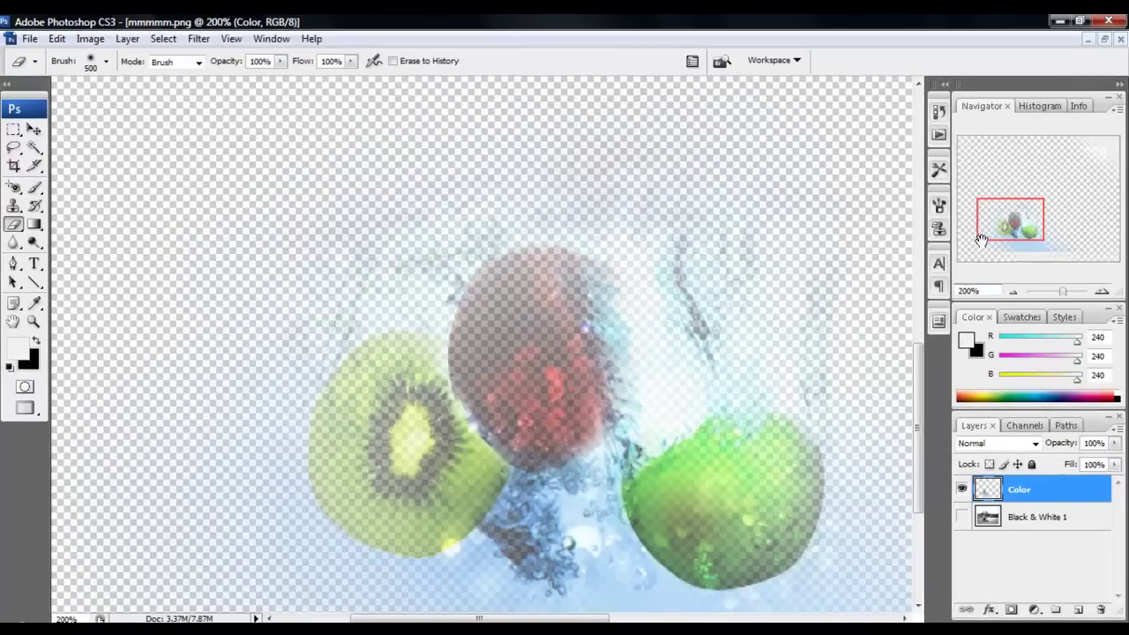
drag(981, 240, 988, 248)
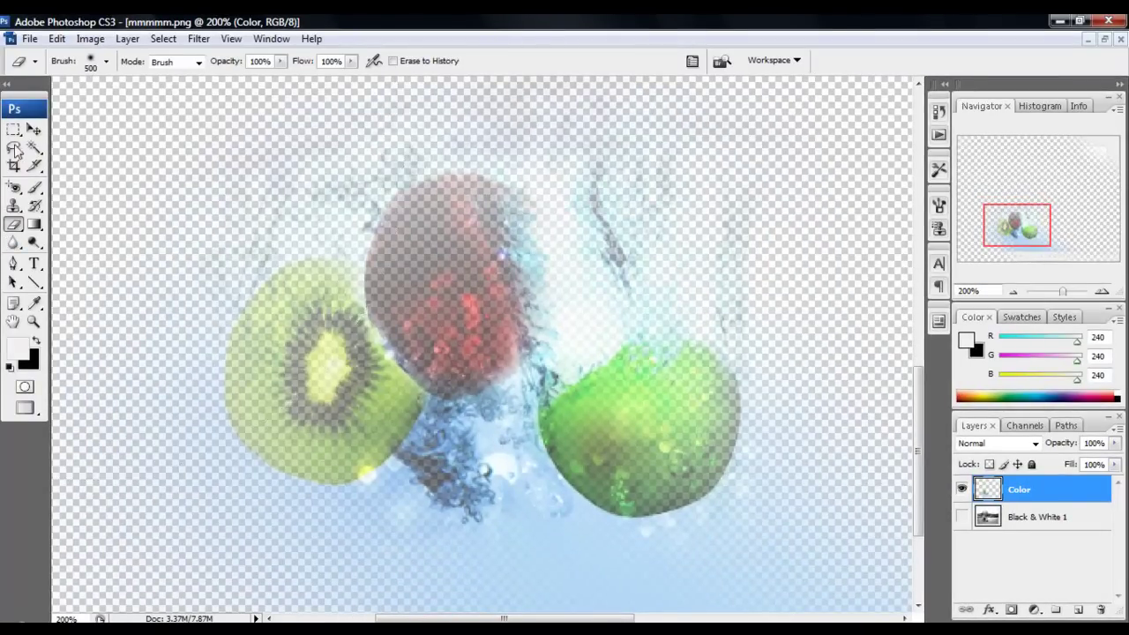
- Set the Eraser to 75 px and erase the leftover colour around and between the three submerged fruits on the Color layer
click(106, 62)
drag(130, 111, 79, 109)
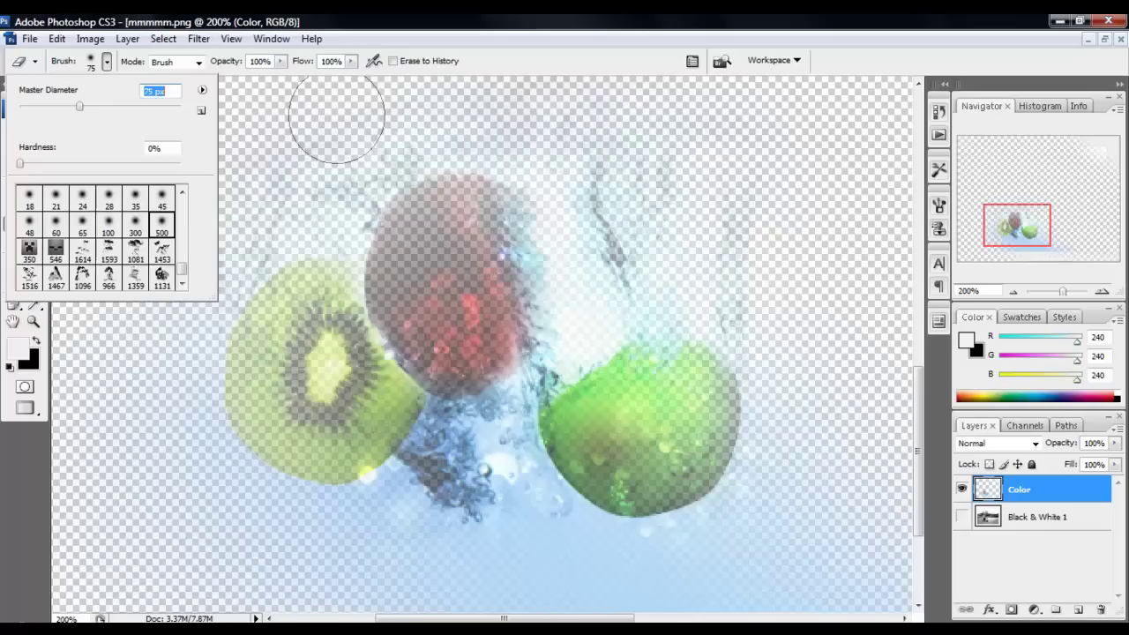
click(722, 191)
mouse_move(821, 427)
mouse_down()
mouse_move(719, 531)
mouse_move(529, 564)
mouse_move(497, 508)
mouse_move(444, 507)
mouse_move(442, 483)
mouse_move(465, 443)
mouse_move(539, 377)
mouse_move(524, 393)
mouse_move(261, 196)
mouse_move(300, 188)
mouse_move(325, 200)
mouse_move(374, 142)
mouse_move(284, 158)
mouse_move(192, 227)
mouse_move(191, 251)
mouse_move(289, 226)
mouse_up()
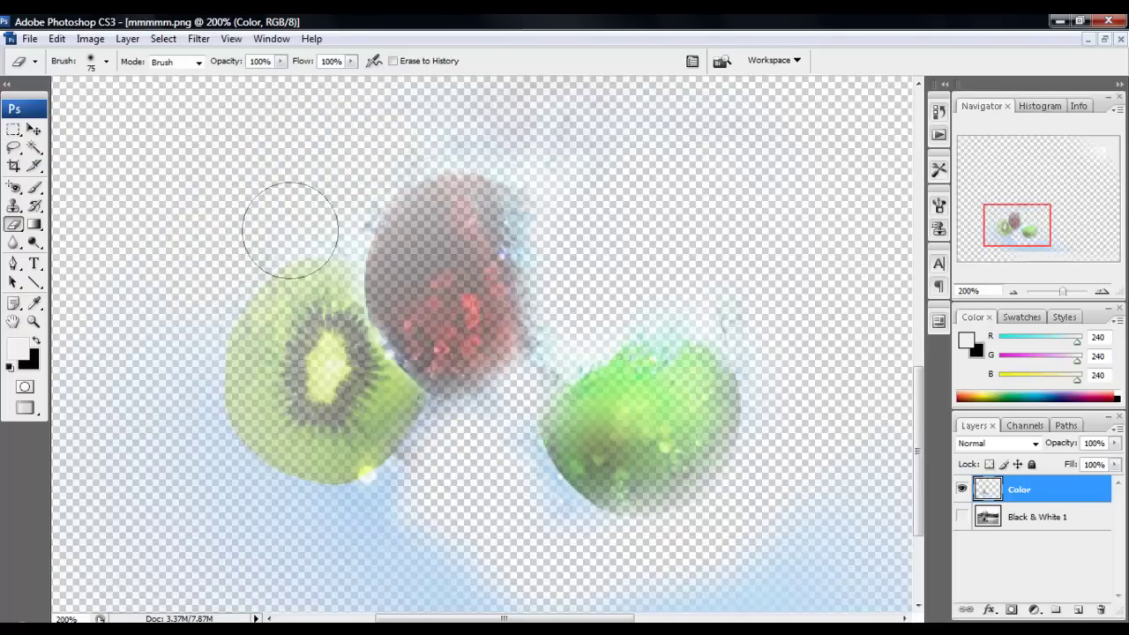
- Make the Black & White 1 layer visible again beneath the Color layer
click(1017, 293)
click(1016, 293)
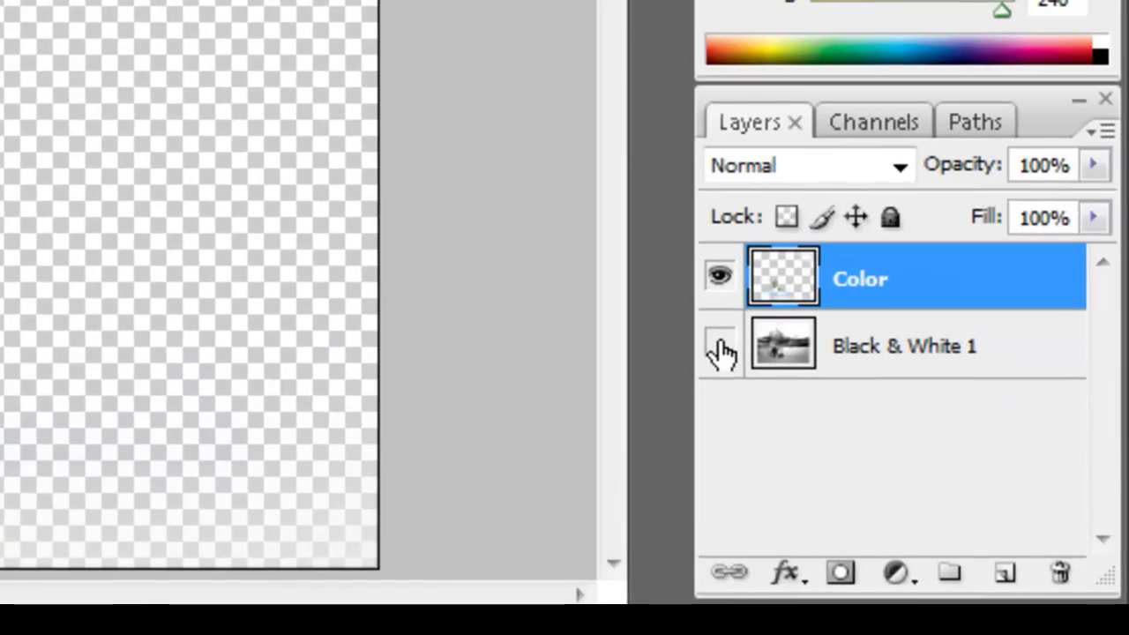
click(720, 353)
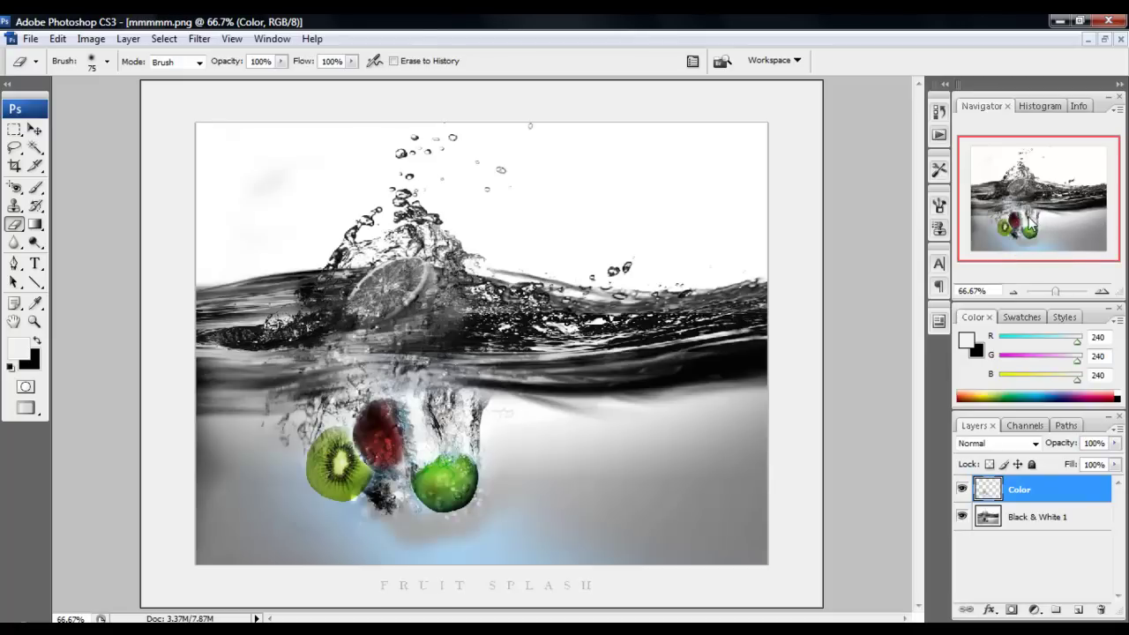
- Erase more of the blue tint from the Color layer in the water beside and below the three fruits
click(1102, 291)
drag(1048, 196, 1034, 216)
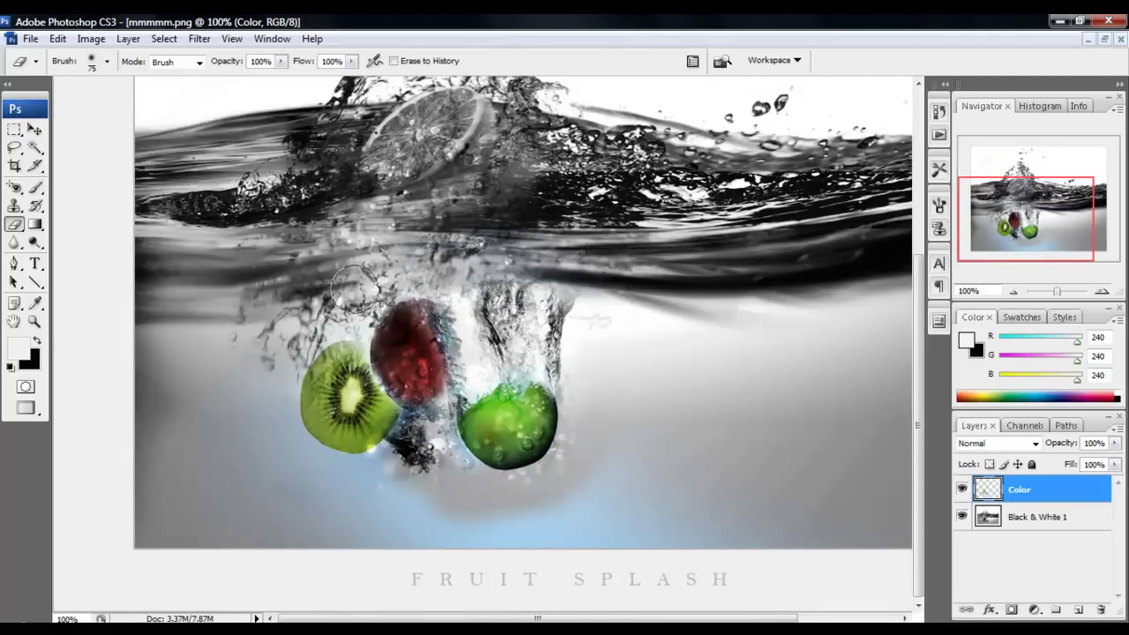
mouse_move(221, 404)
mouse_down()
mouse_move(336, 505)
mouse_move(485, 505)
mouse_move(622, 456)
mouse_up()
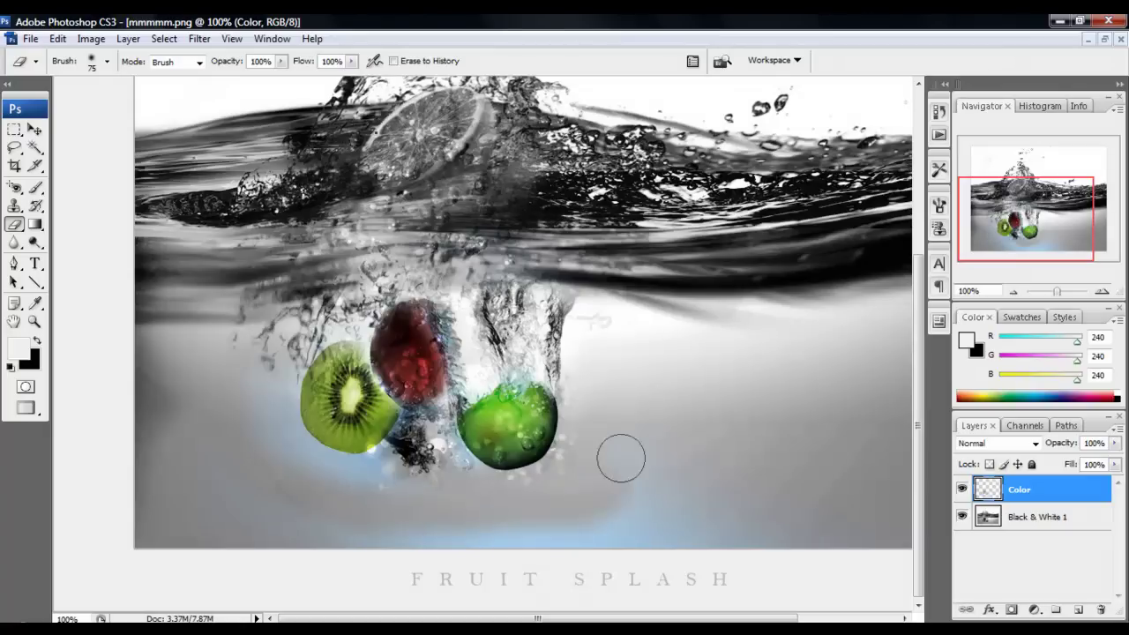
drag(971, 253, 1012, 239)
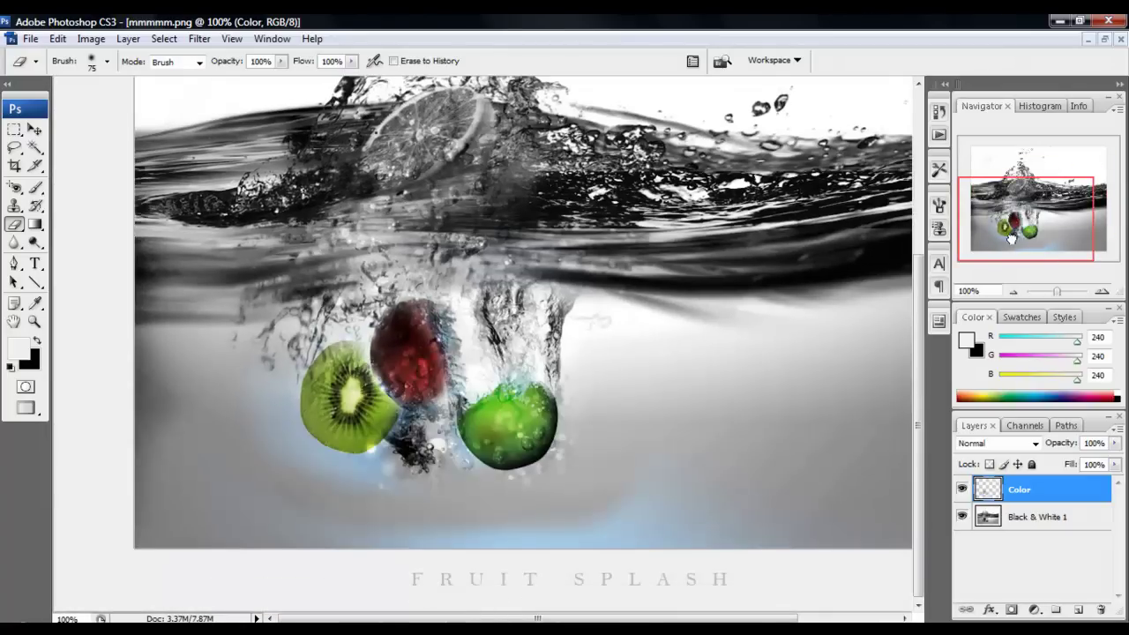
- Switch from the Eraser to the Move tool
click(34, 129)
right_click(463, 319)
click(378, 313)
click(30, 38)
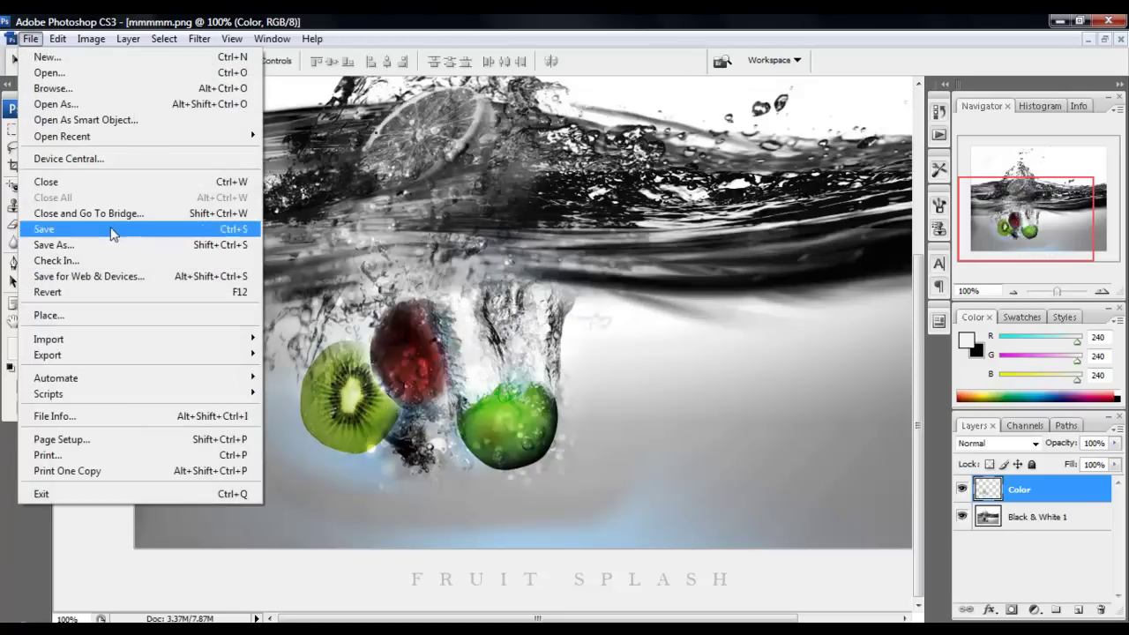
click(96, 245)
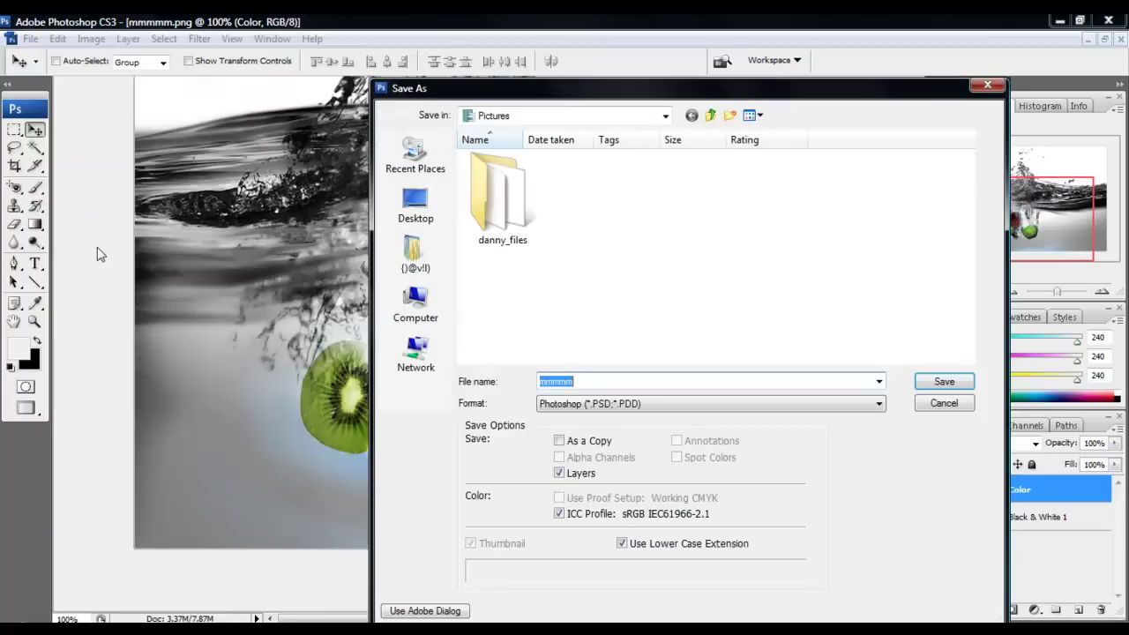
key(BackSpace)
text(mmmmmmmmmmmm)
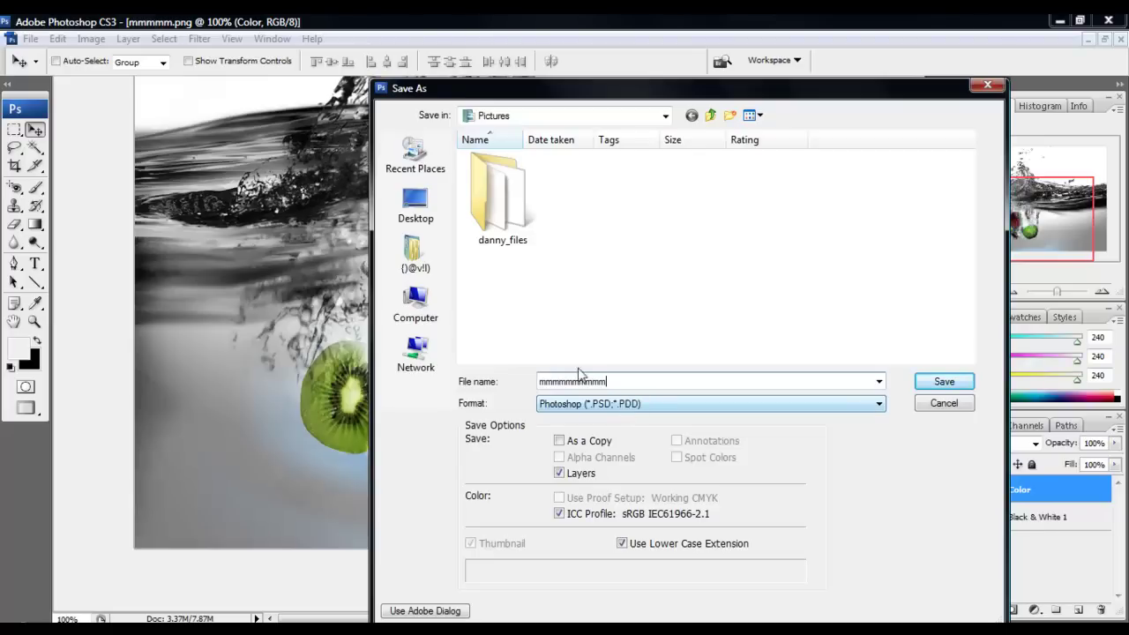
click(519, 222)
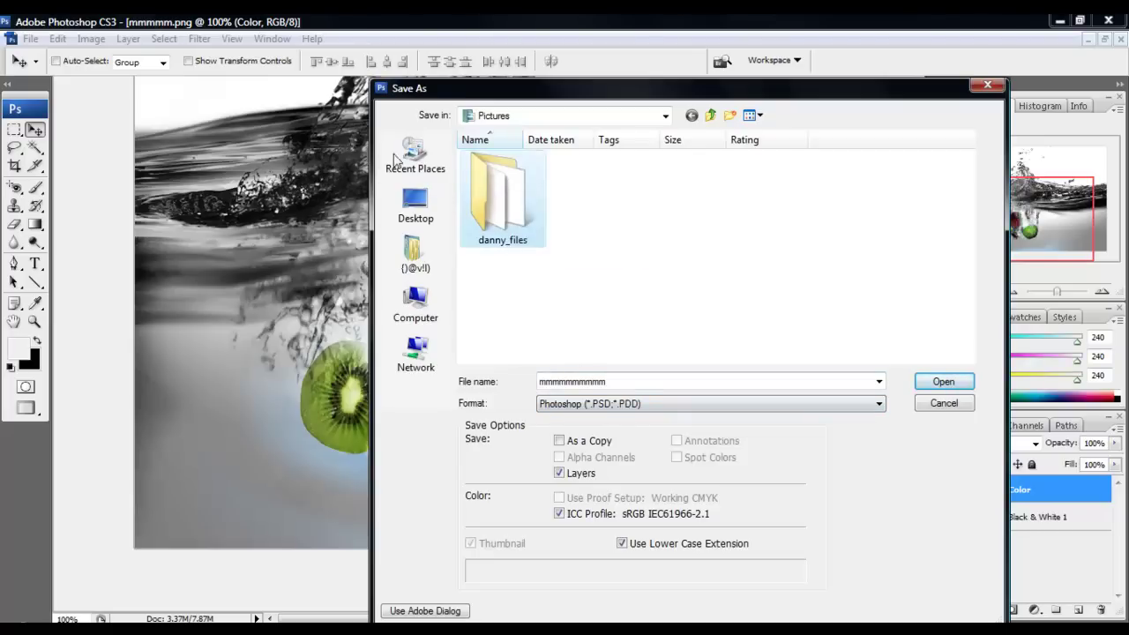
click(935, 387)
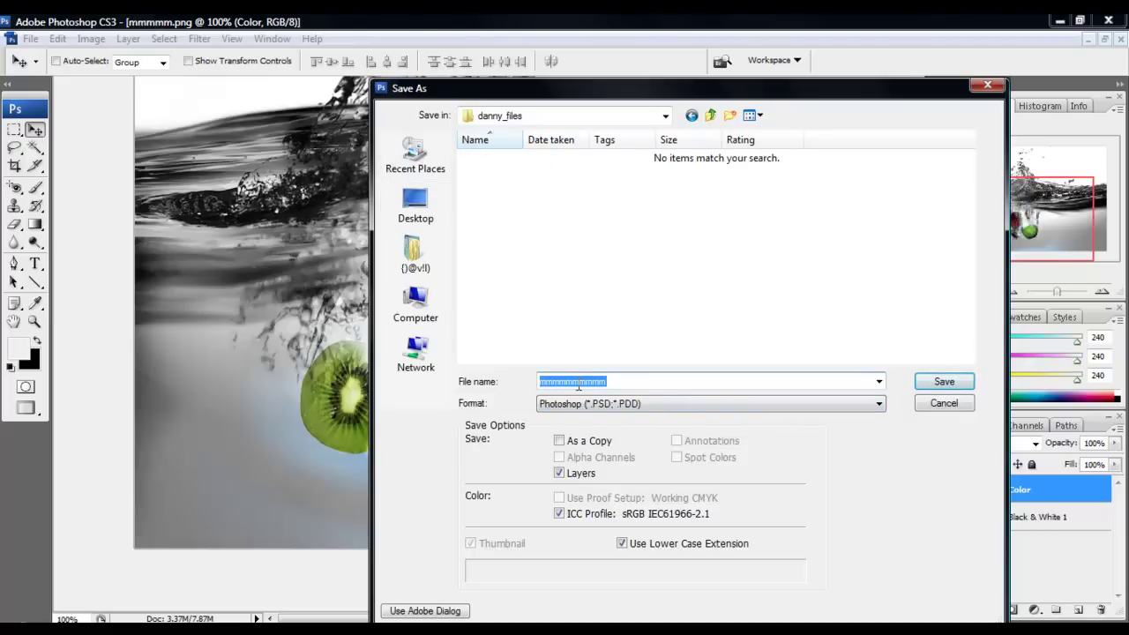
click(419, 261)
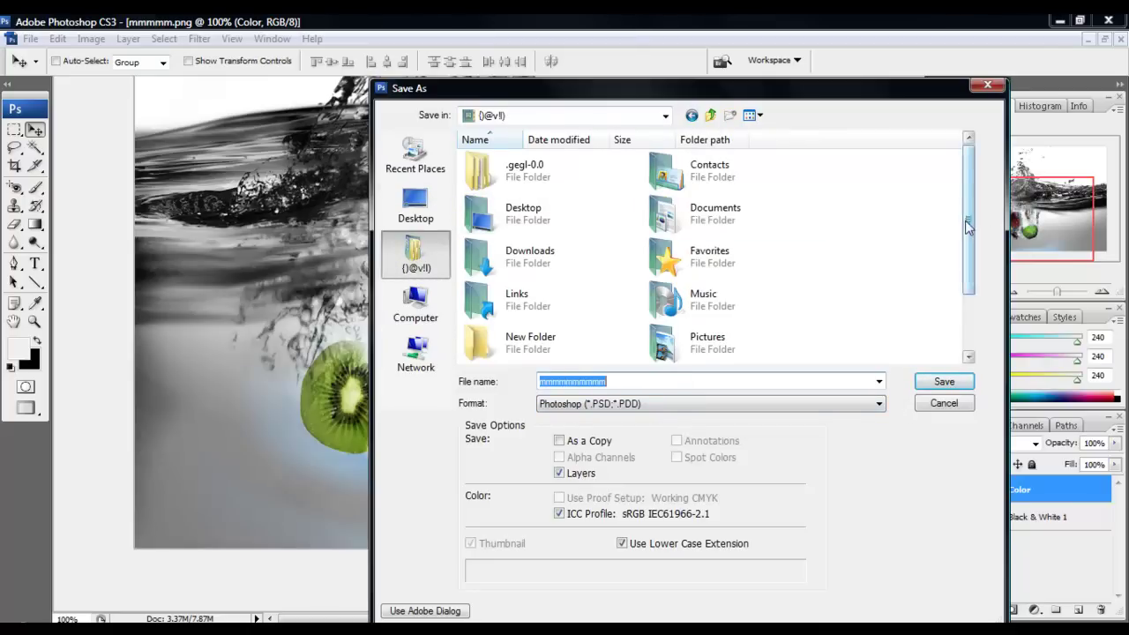
scroll(573, 291, down, 2)
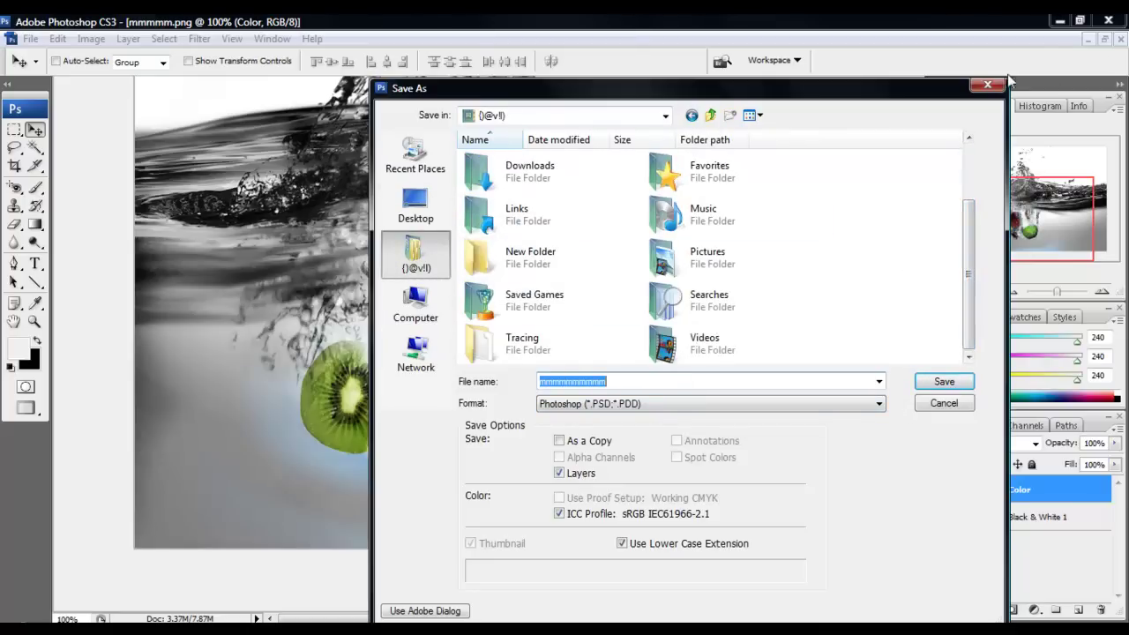
click(988, 85)
- Merge the Color and Black & White 1 layers into one and shift the merged image toward the canvas's lower-left
drag(1010, 219, 1019, 219)
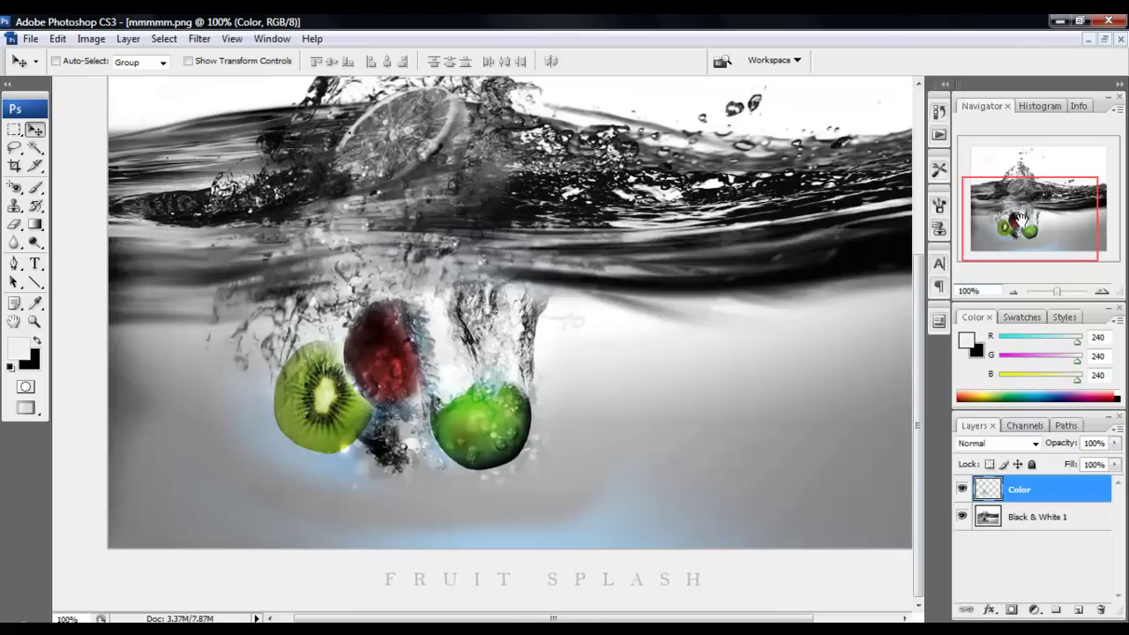
shift+click(990, 519)
key(ctrl+e)
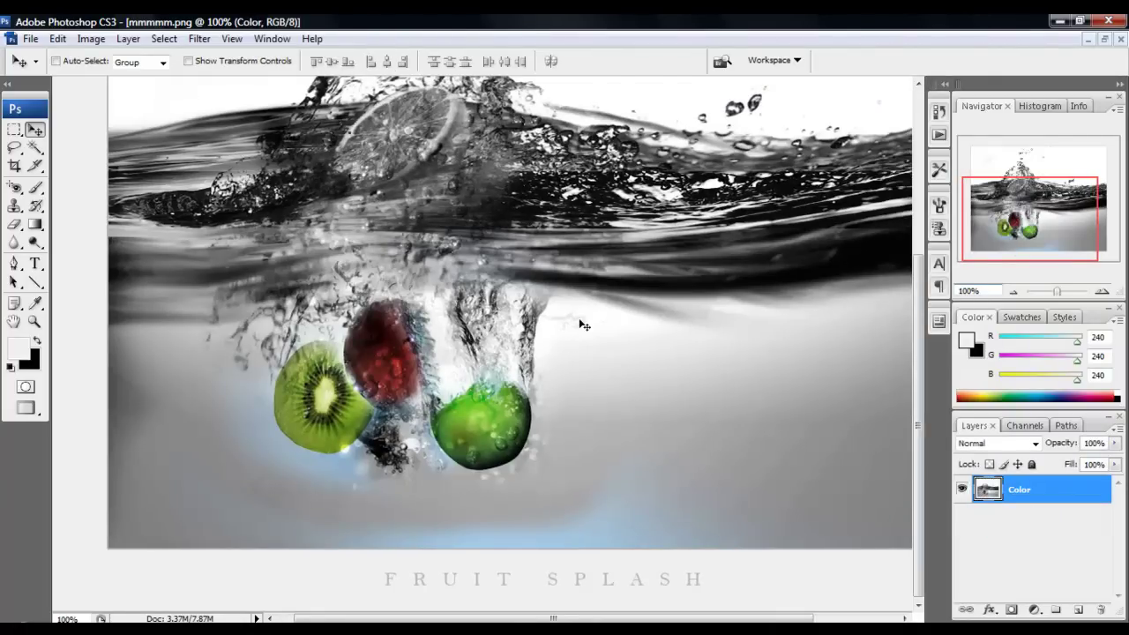
drag(887, 292, 736, 336)
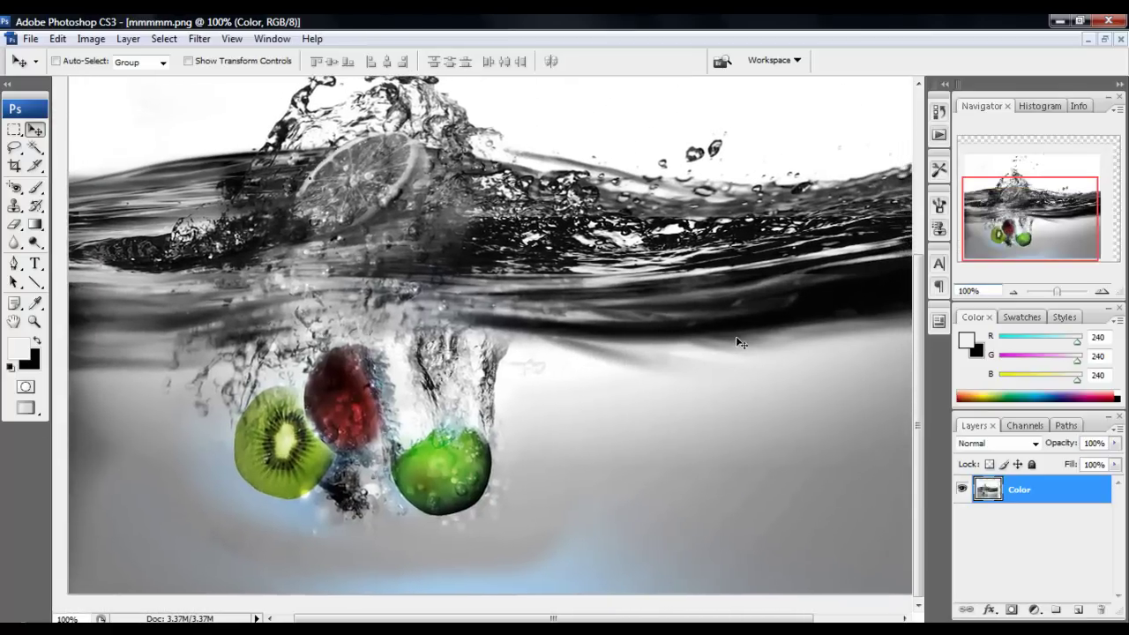